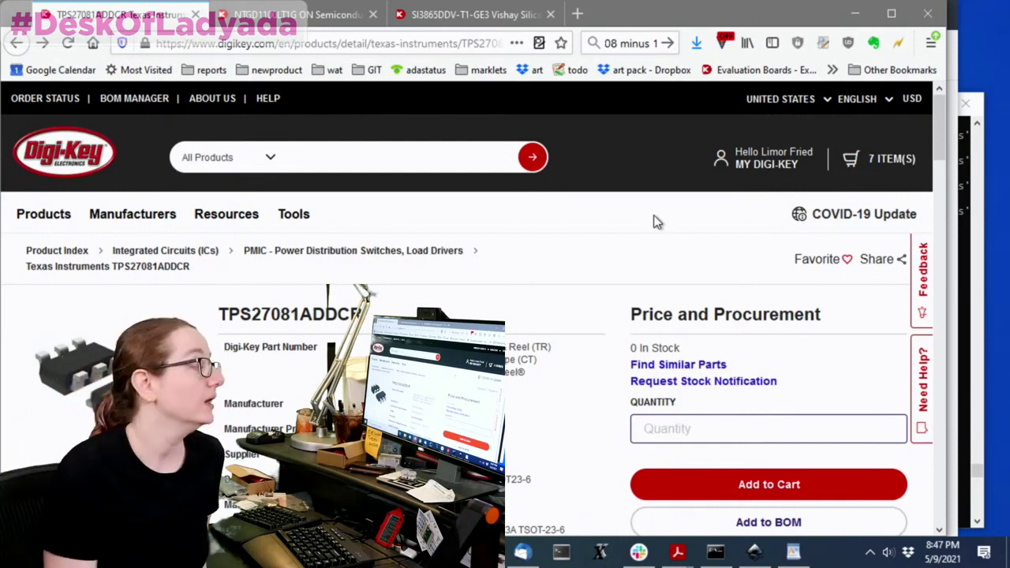
# Clear the leftover query text from the browser's web search box
pyautogui.scroll(-3, 659, 214)
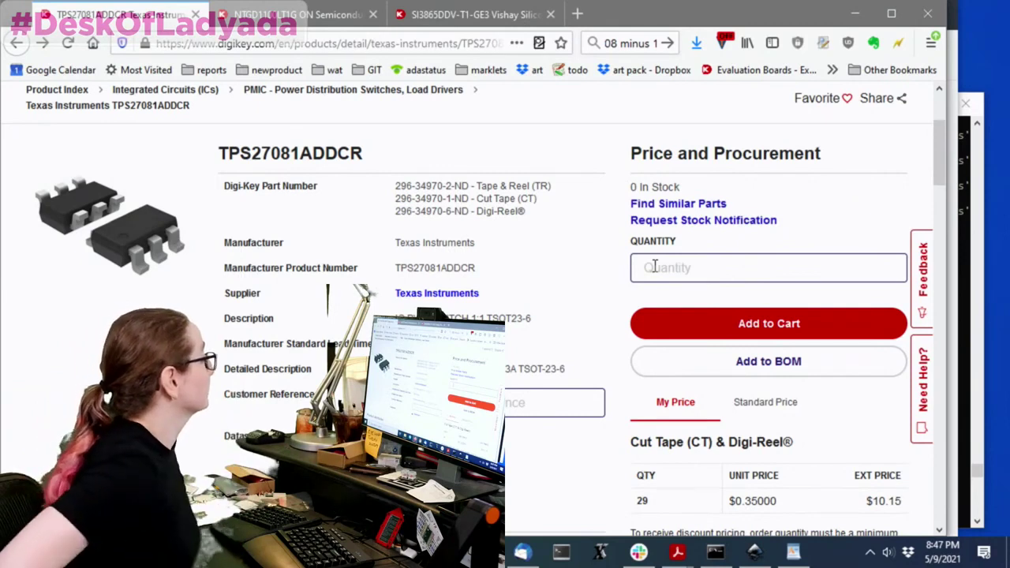
pyautogui.click(651, 43)
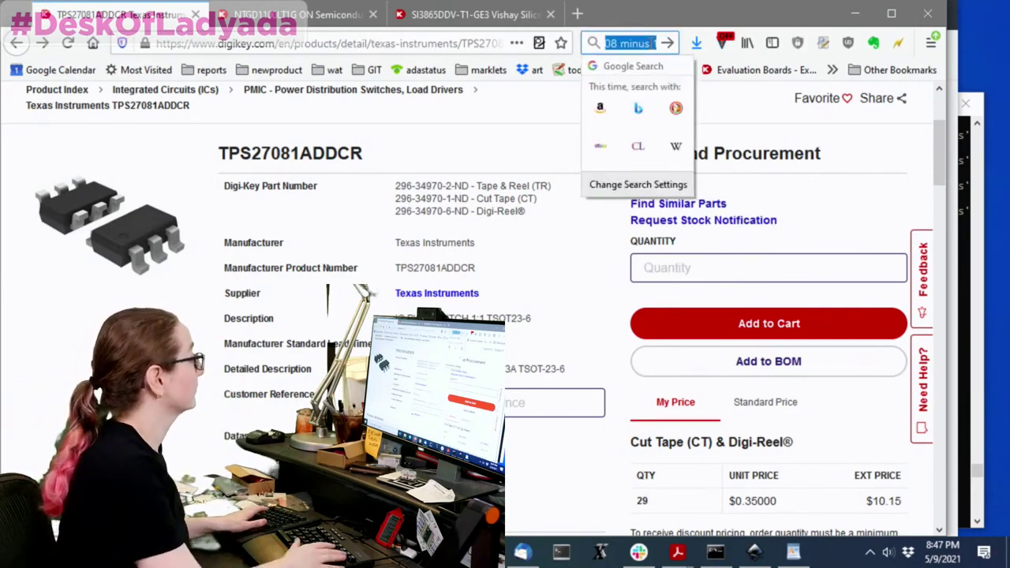
pyautogui.press('BackSpace')
pyautogui.click(586, 149)
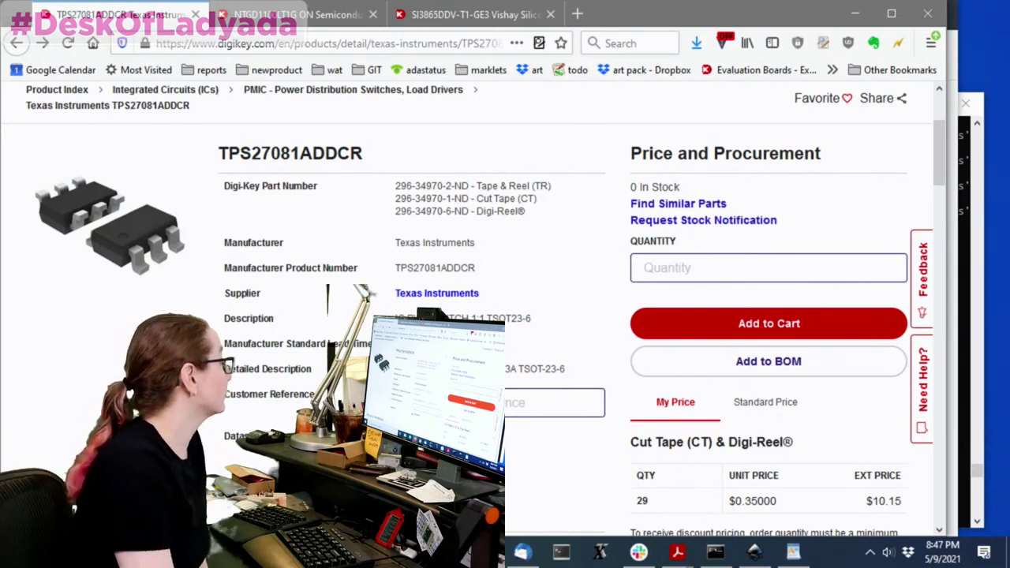
# Download the TPS27081ADDCR datasheet from its product page and open the PDF from the browser's download list
pyautogui.scroll(-2, 591, 242)
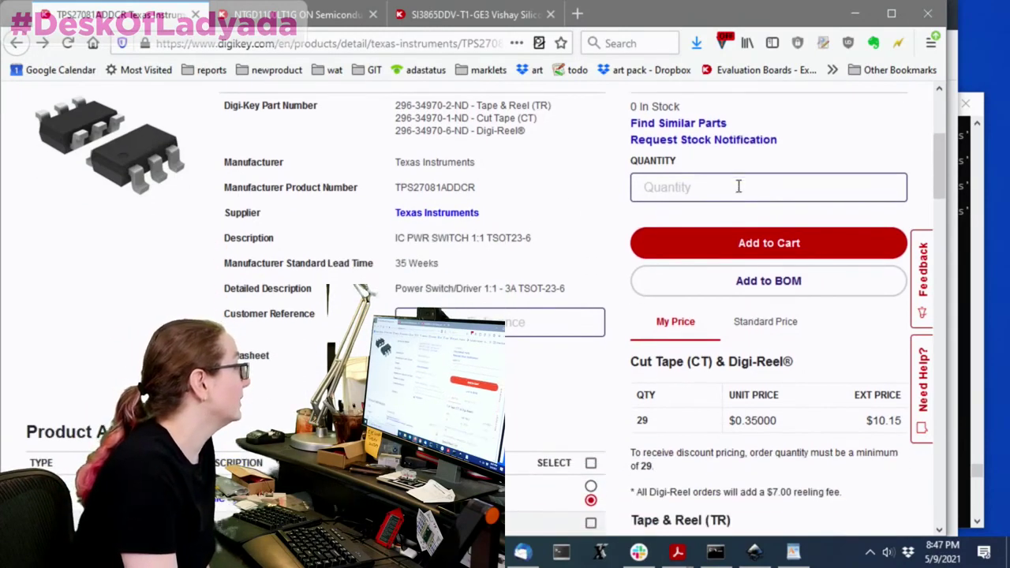
pyautogui.scroll(2, 726, 205)
pyautogui.scroll(-5, 850, 248)
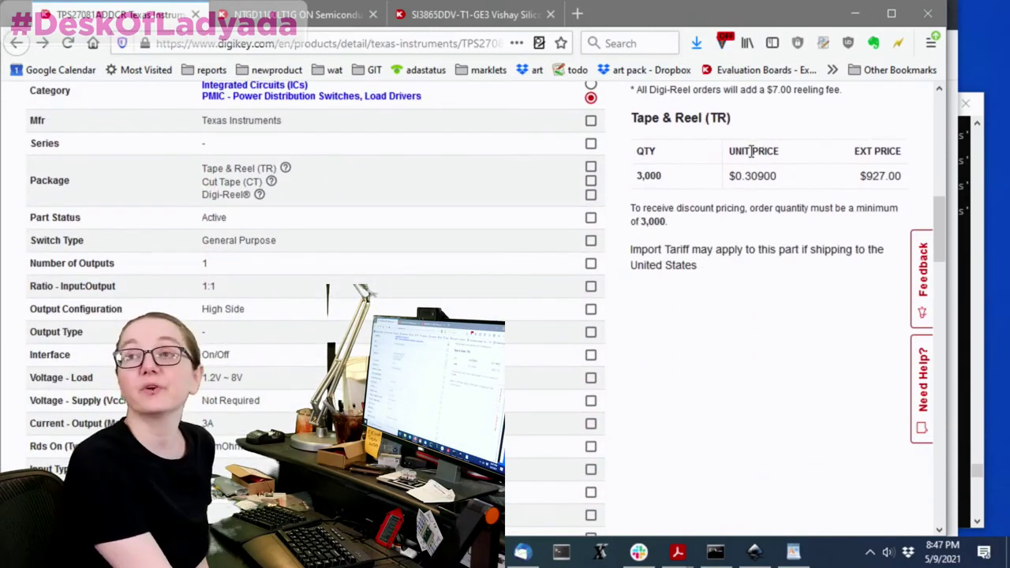
pyautogui.scroll(1, 477, 238)
pyautogui.scroll(3, 477, 238)
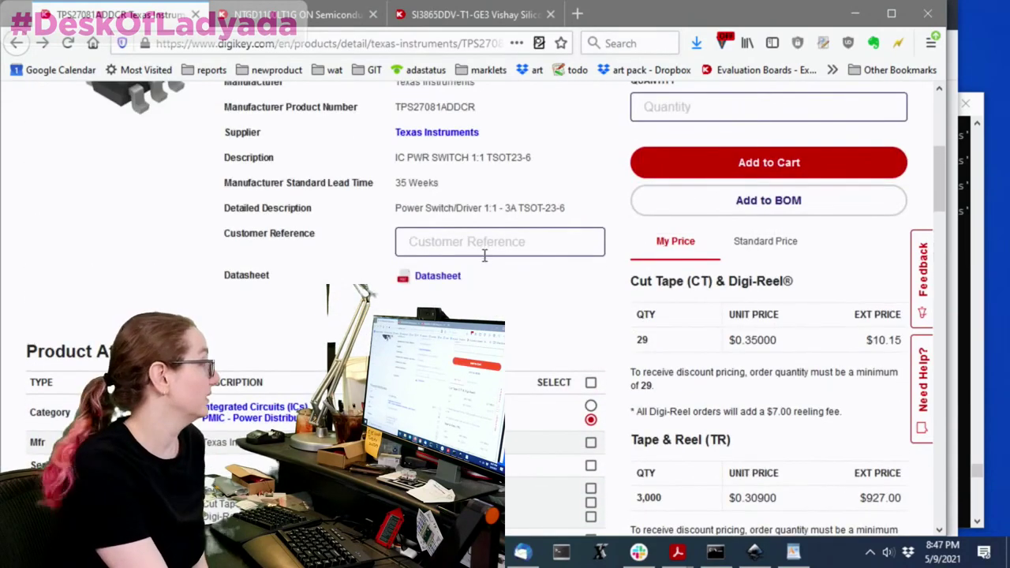
pyautogui.click(437, 276)
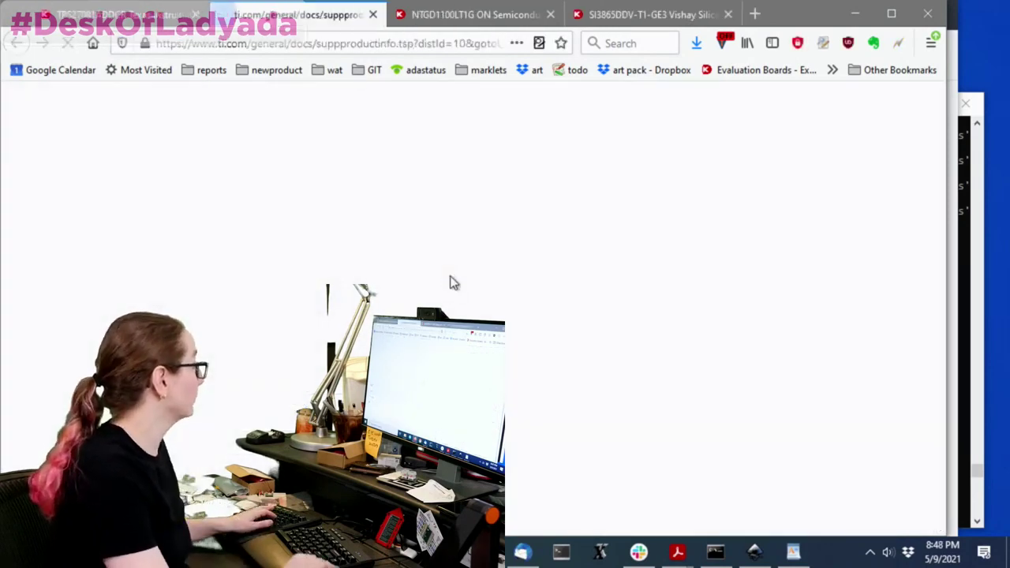
pyautogui.hotkey('ctrl', 'shift', 'y')
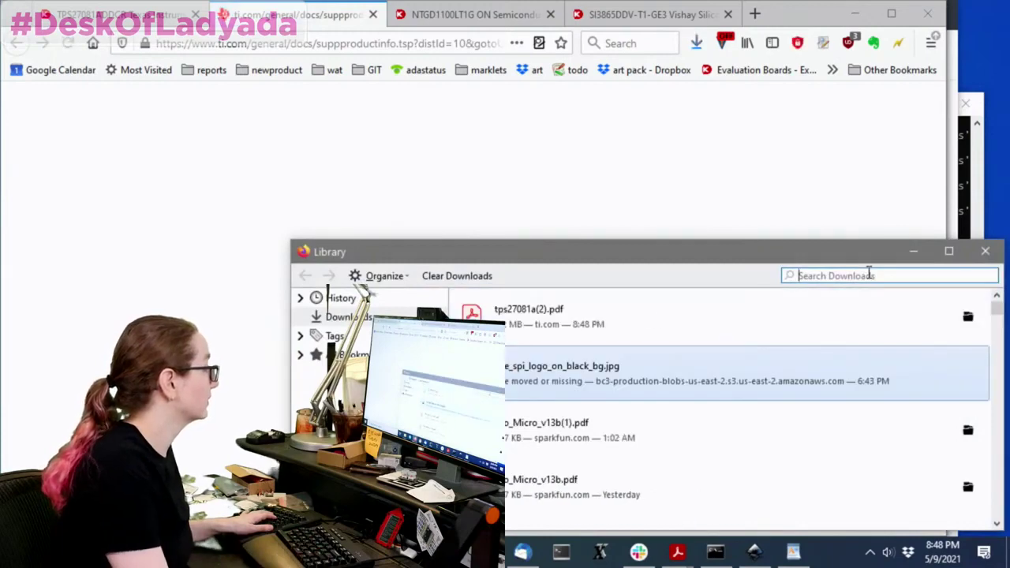
pyautogui.click(606, 325)
pyautogui.doubleClick(606, 325)
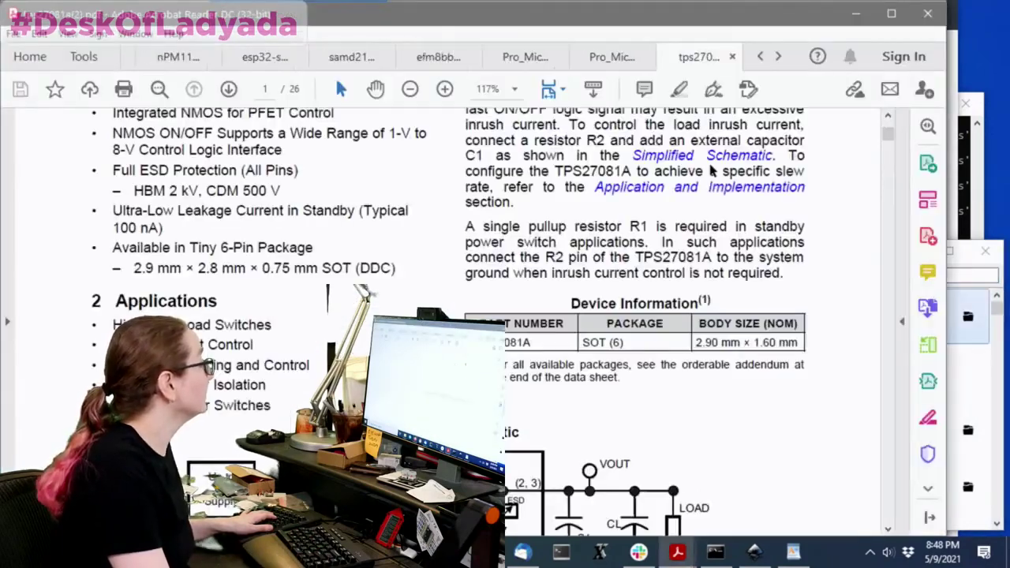
# Read the first page of the TPS27081A datasheet from the title down to the simplified schematic
pyautogui.scroll(5, 865, 247)
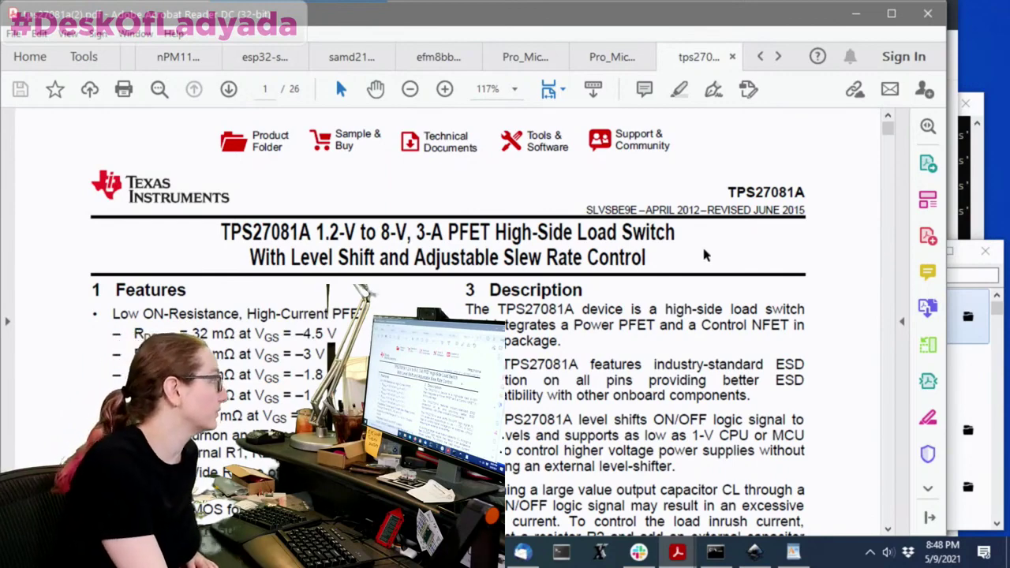
pyautogui.scroll(-10, 738, 247)
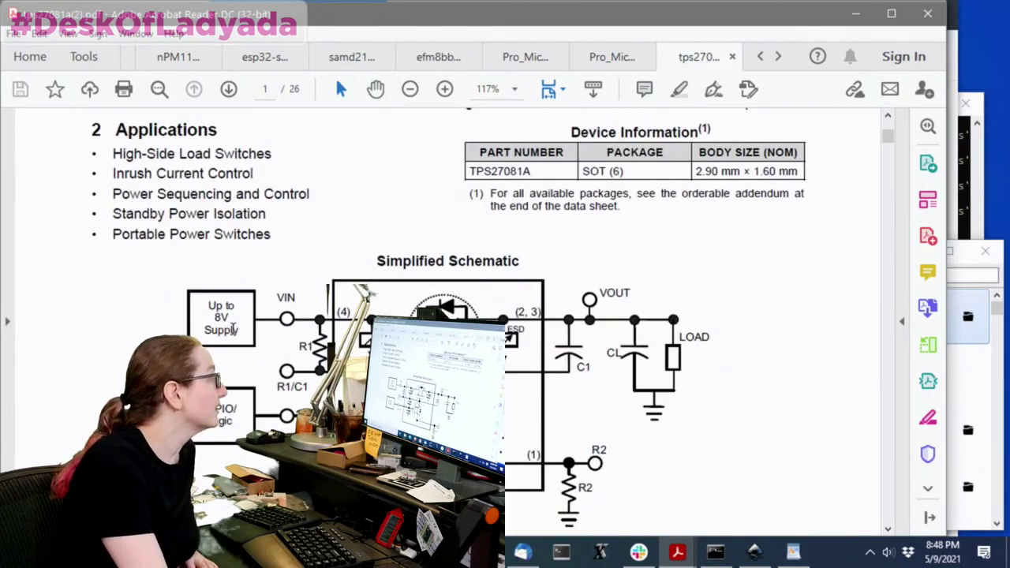
pyautogui.scroll(-4, 462, 303)
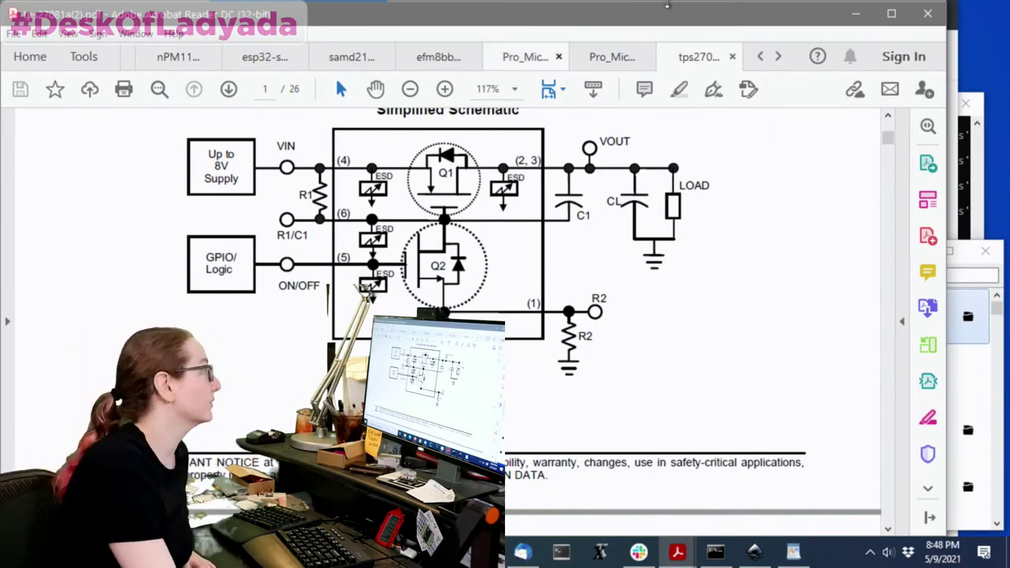
# Switch back to the TPS27081ADDCR product page in the browser and check its stock availability
pyautogui.moveTo(522, 551)
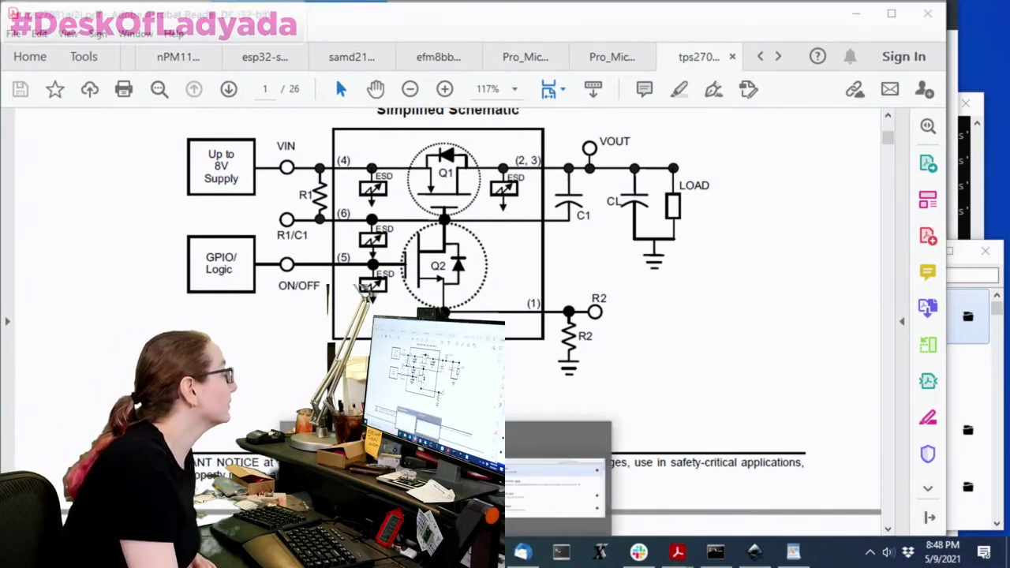
pyautogui.click(556, 454)
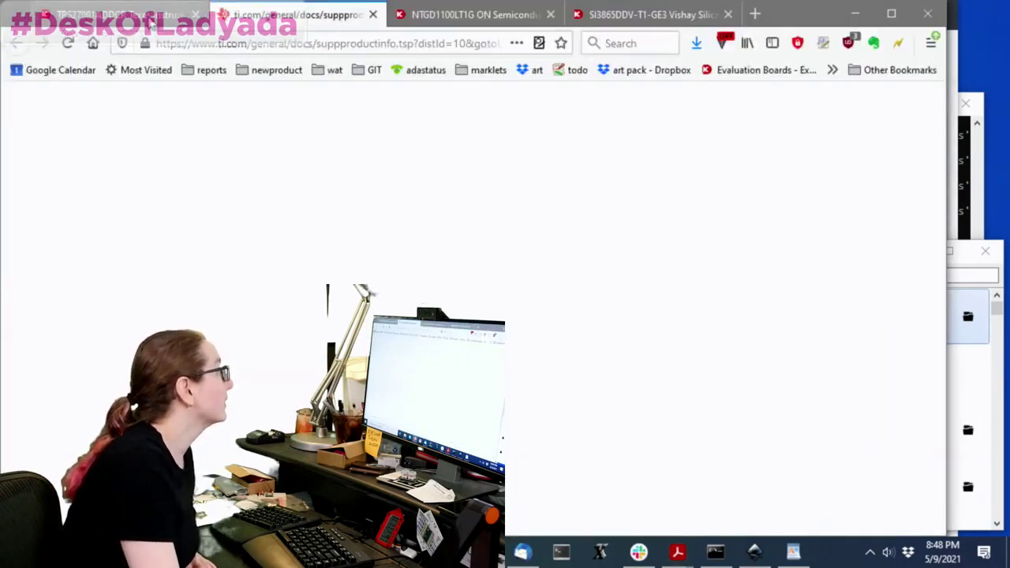
pyautogui.hotkey('ctrl', 'pageup')
pyautogui.scroll(3, 817, 230)
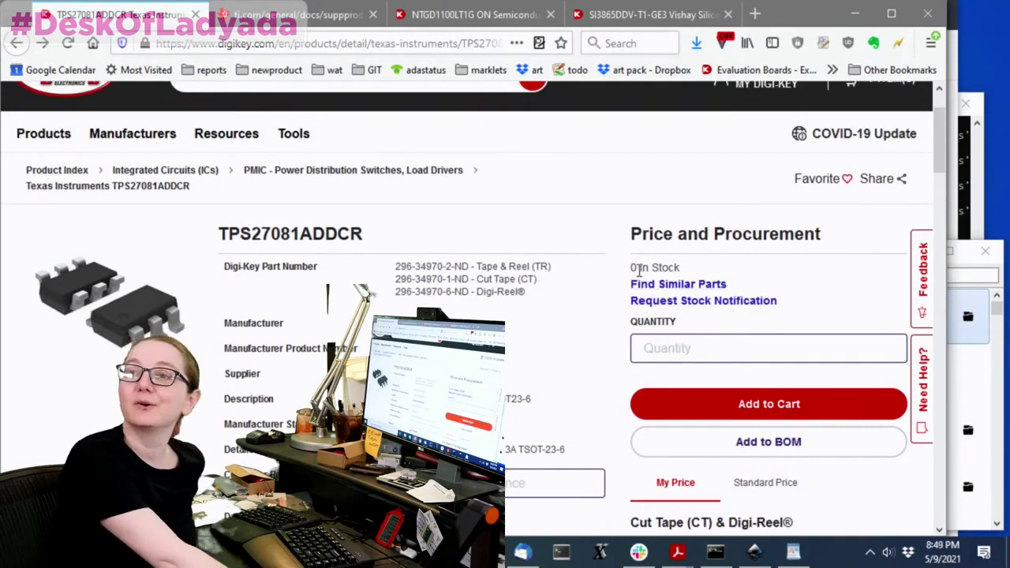
pyautogui.moveTo(631, 269); pyautogui.dragTo(703, 270)
pyautogui.moveTo(627, 320)
pyautogui.mouseDown()
pyautogui.moveTo(769, 305)
pyautogui.moveTo(629, 303)
pyautogui.mouseUp()
# View the Find Similar Parts instructions through to their second page and dismiss them
pyautogui.click(648, 286)
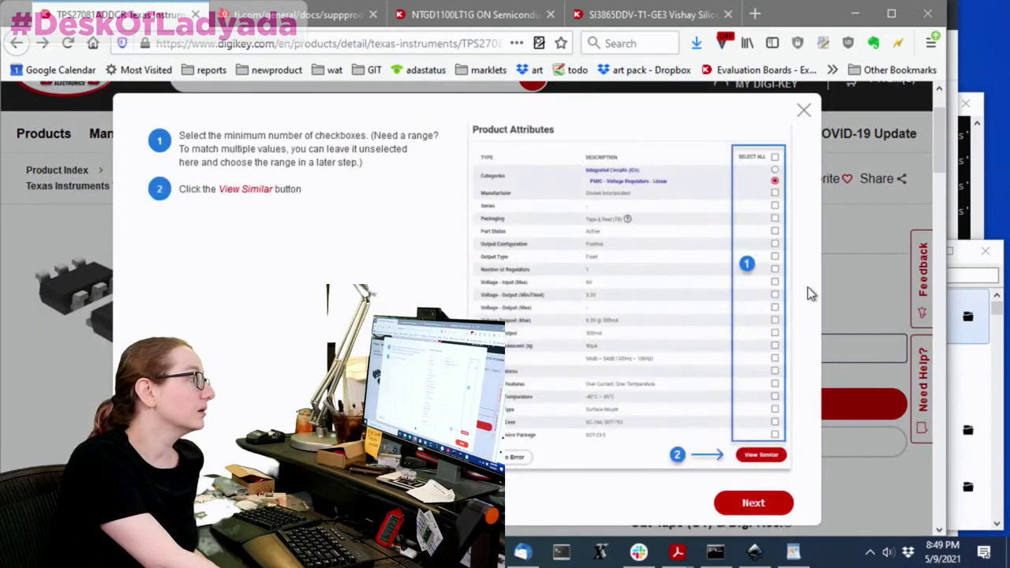
pyautogui.click(806, 112)
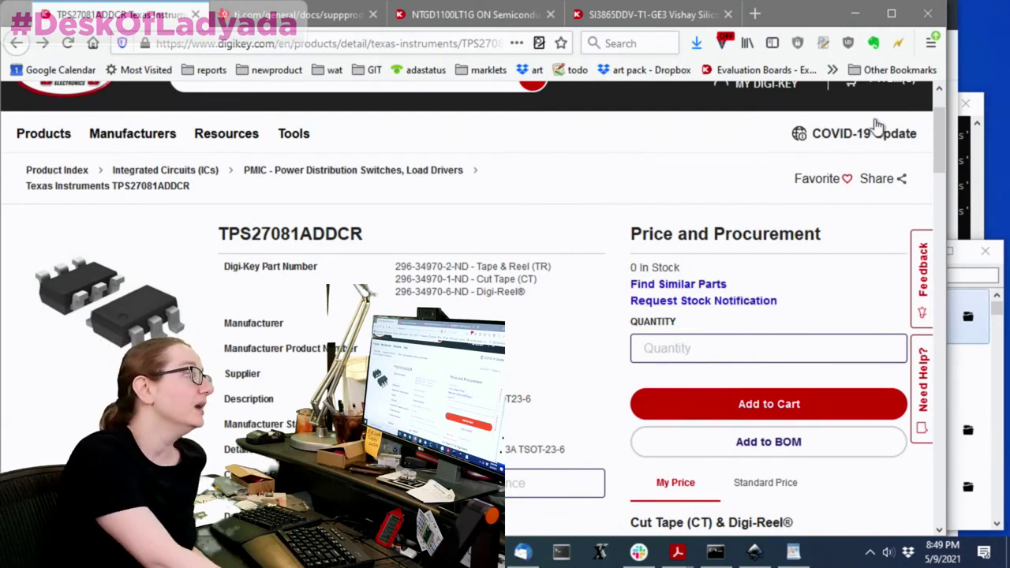
pyautogui.click(701, 285)
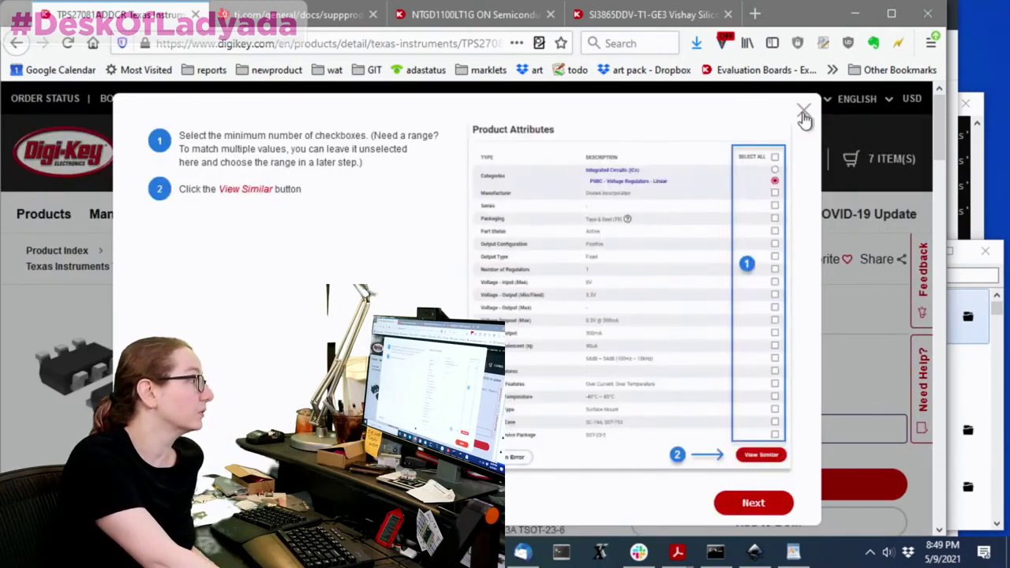
pyautogui.click(759, 502)
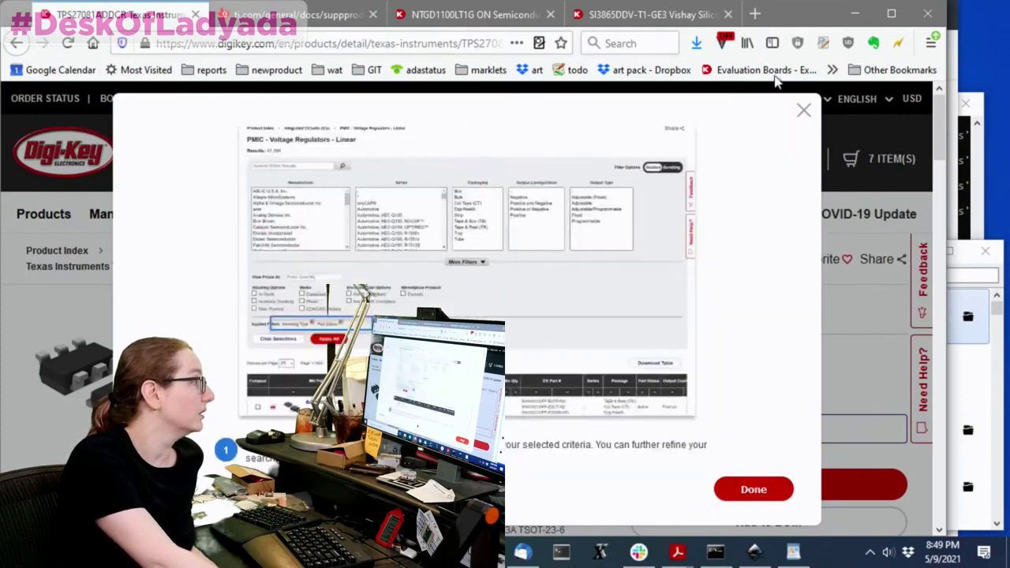
pyautogui.click(802, 112)
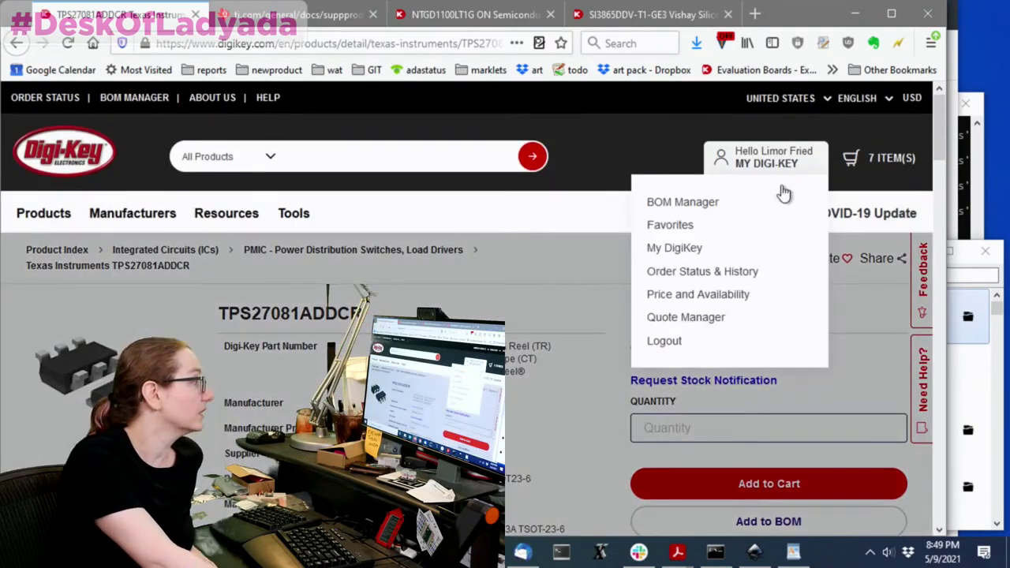
# Select the Part Status, Number of Outputs, Ratio - Input:Output and Output Configuration attributes as similarity criteria
pyautogui.scroll(-1, 785, 195)
pyautogui.scroll(-8, 546, 327)
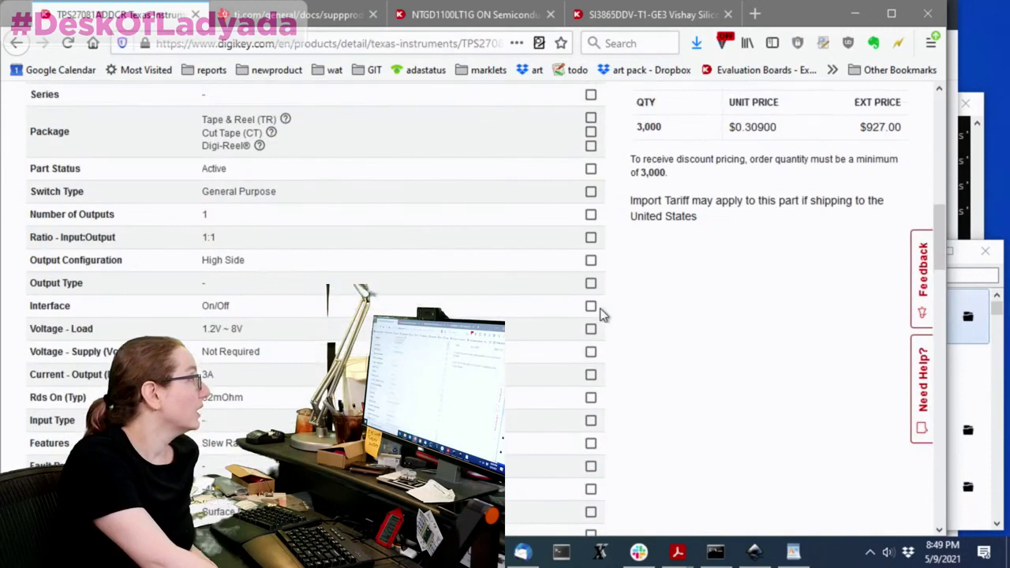
pyautogui.click(591, 220)
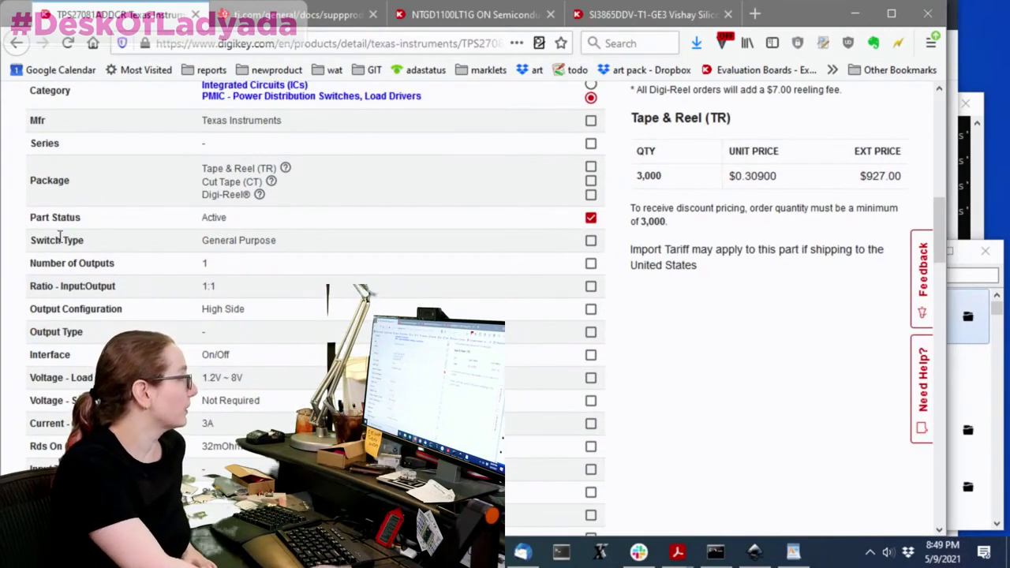
pyautogui.click(591, 264)
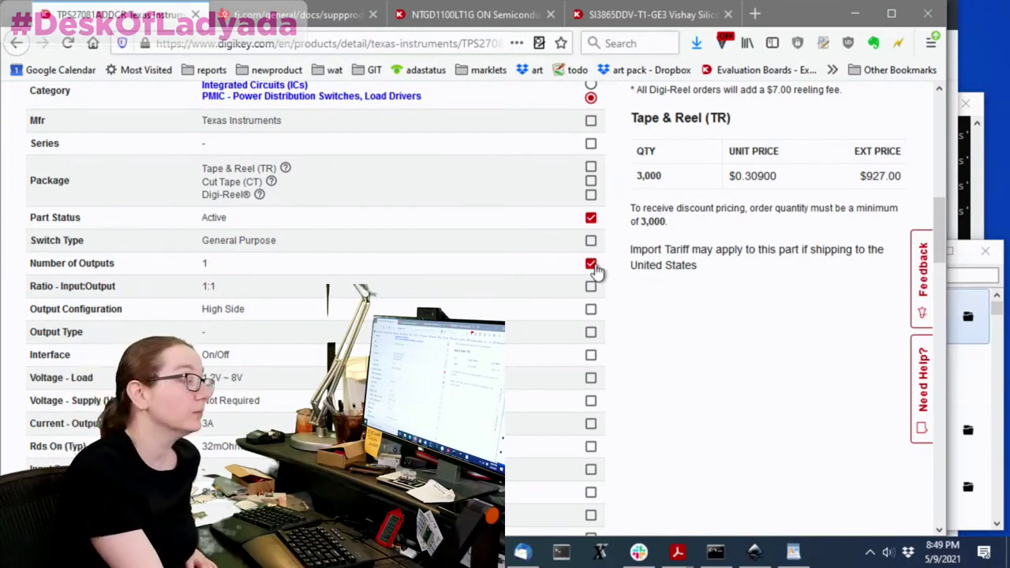
pyautogui.click(591, 287)
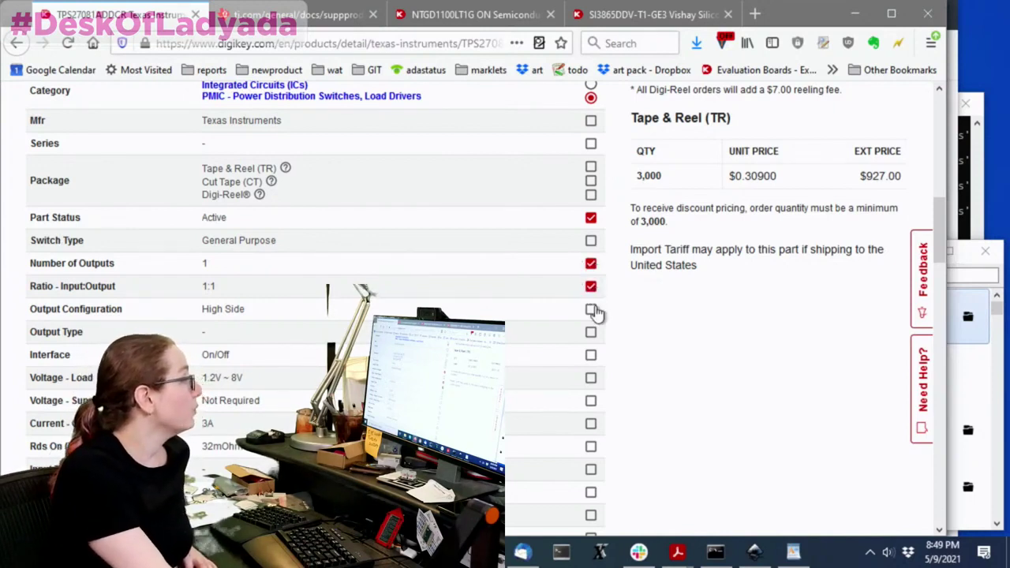
pyautogui.scroll(-2, 643, 308)
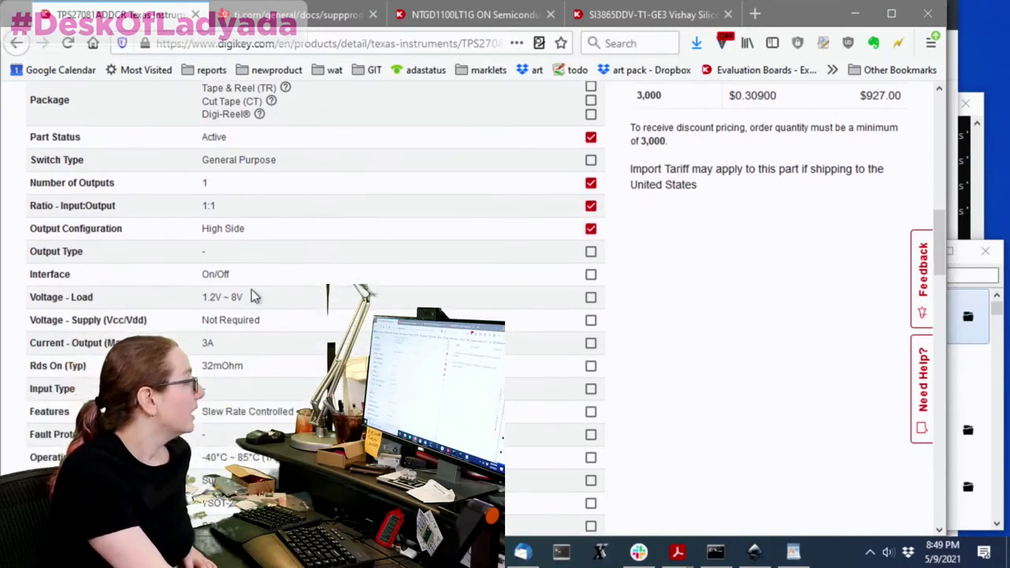
# Add Mounting Type and Package / Case to the similarity criteria and list the similar parts
pyautogui.moveTo(229, 274); pyautogui.dragTo(237, 299)
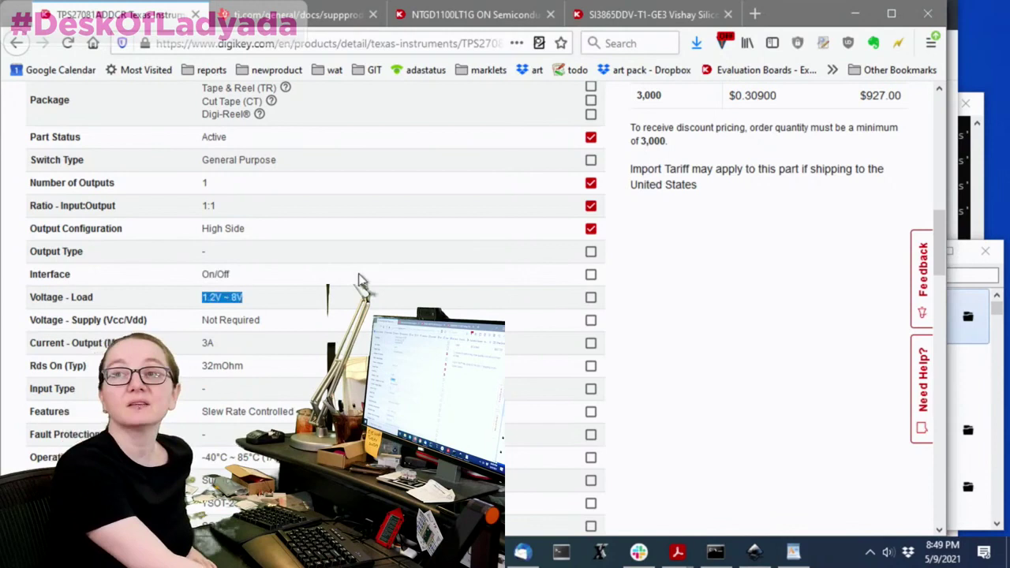
pyautogui.scroll(-2, 359, 280)
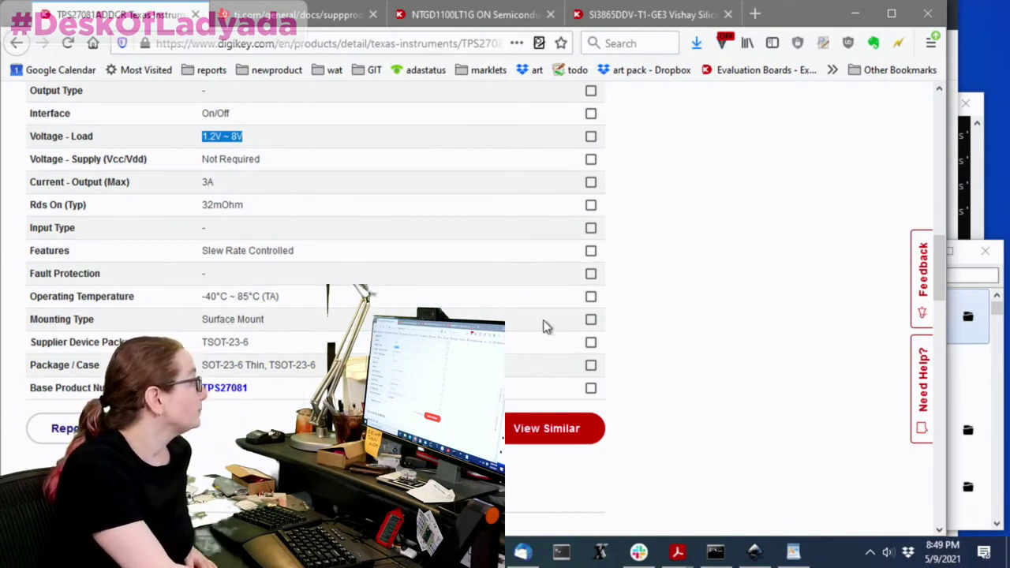
pyautogui.click(591, 319)
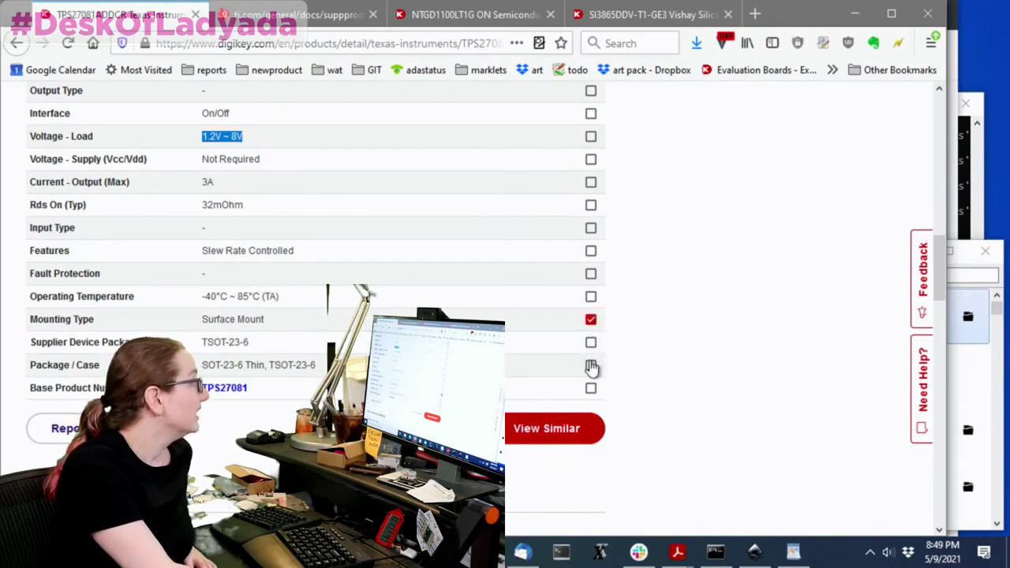
pyautogui.click(591, 366)
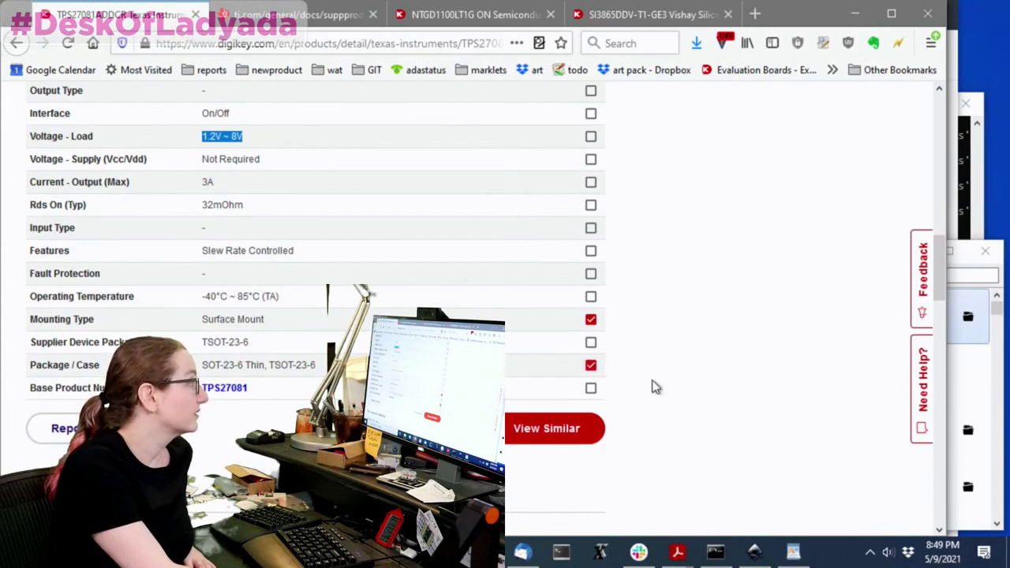
pyautogui.click(558, 430)
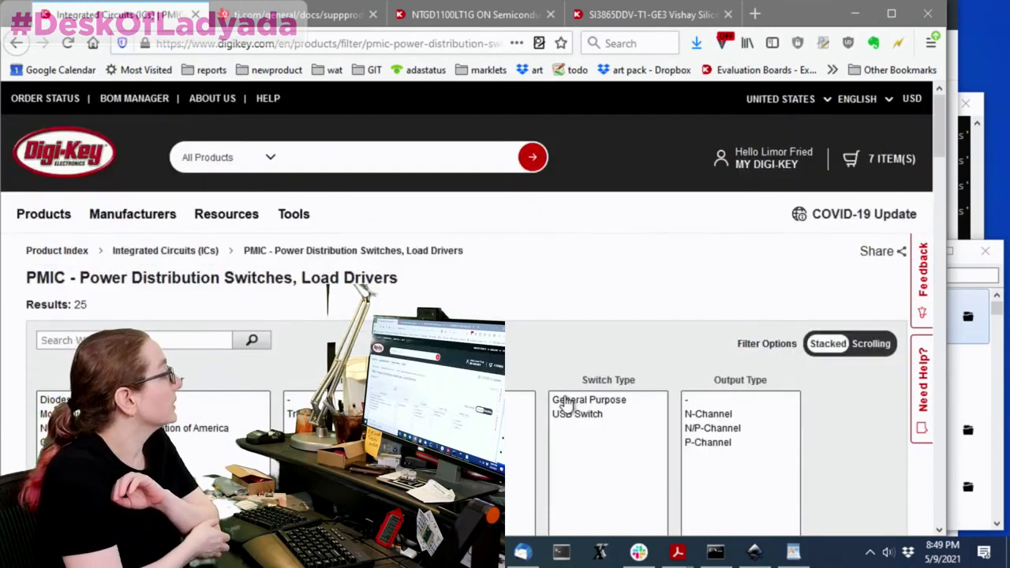
# Review the filters applied to the similar parts list, checking the Ratio - Input:Output and Part Status values
pyautogui.scroll(-6, 674, 155)
pyautogui.scroll(2, 768, 200)
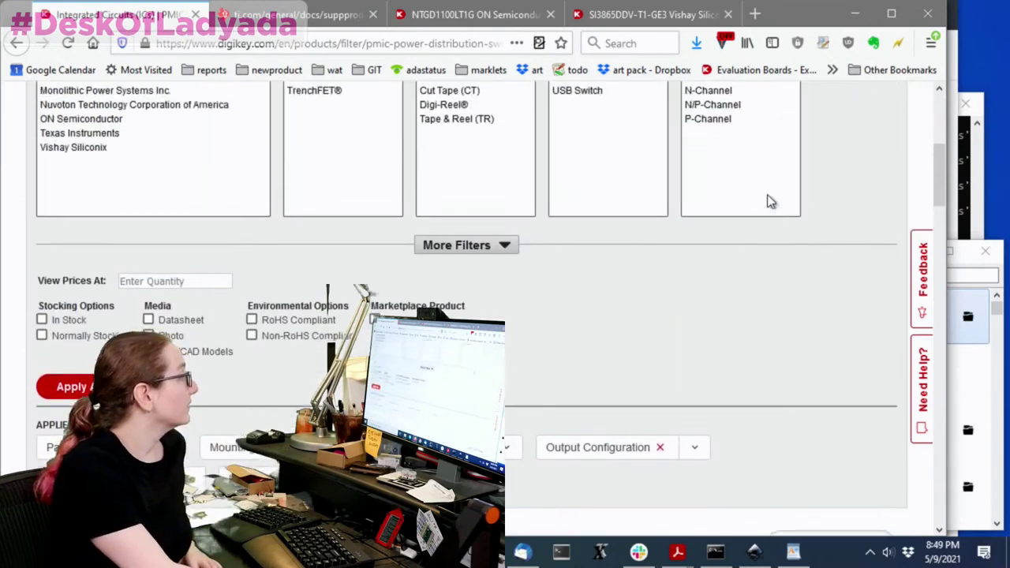
pyautogui.scroll(-3, 762, 210)
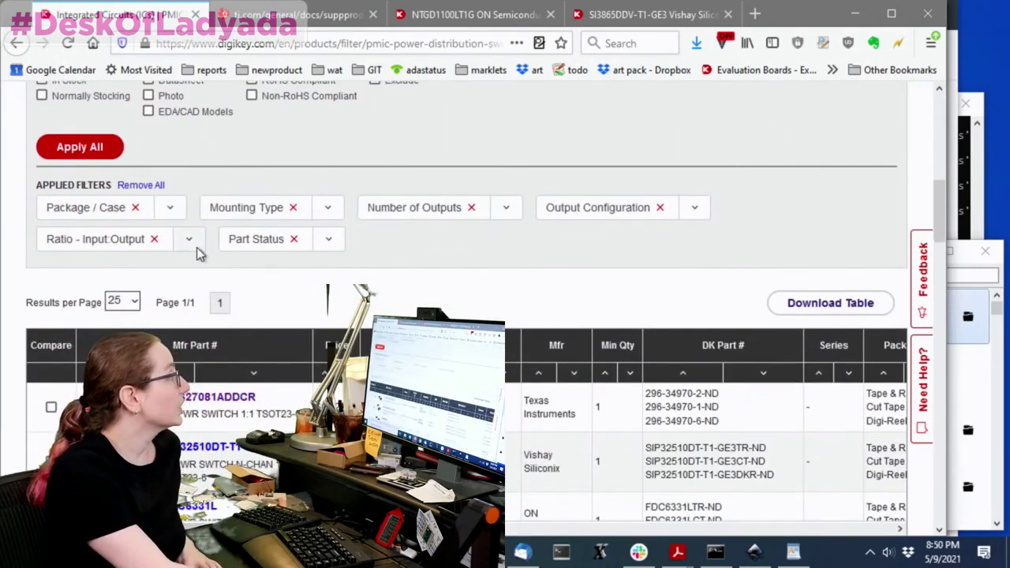
pyautogui.click(193, 244)
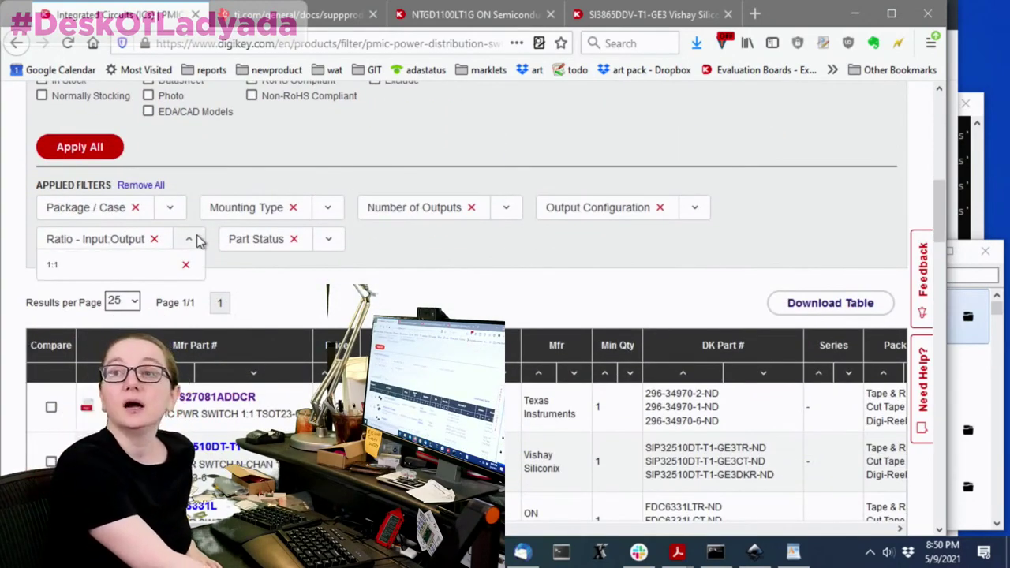
pyautogui.click(414, 246)
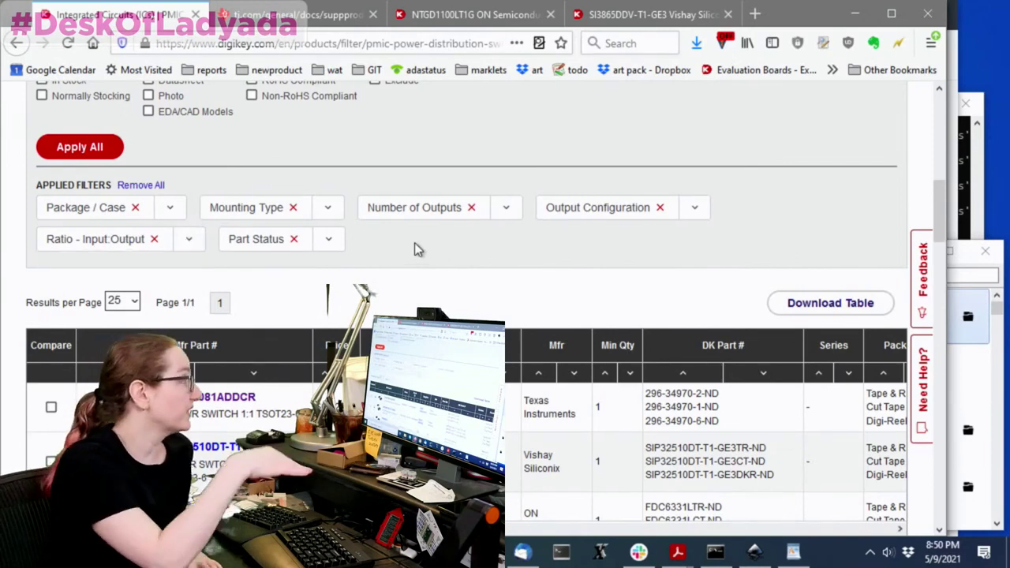
pyautogui.click(339, 246)
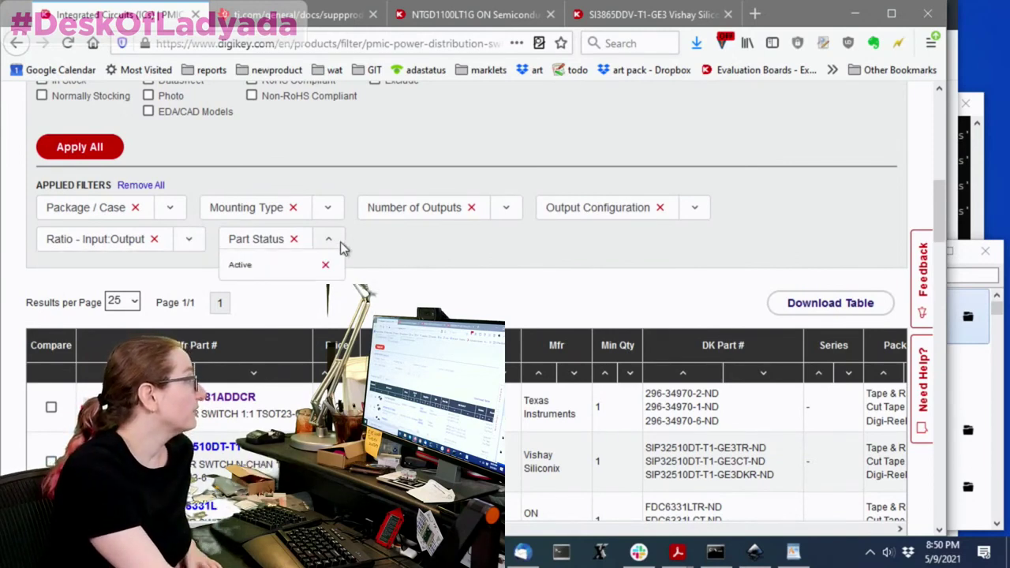
# Check the values applied for the Number of Outputs and Output Configuration filters
pyautogui.click(412, 266)
pyautogui.click(506, 212)
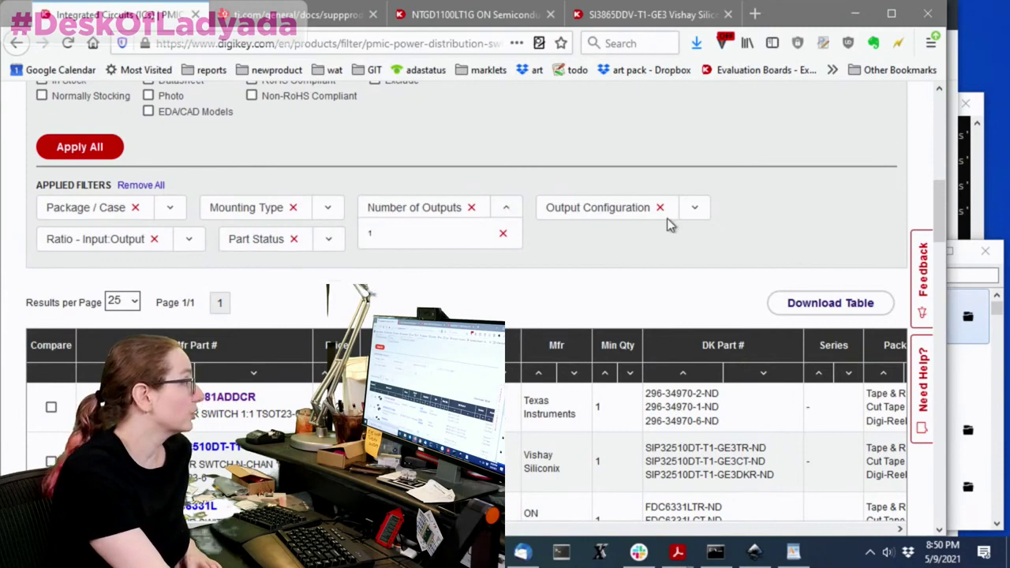
pyautogui.click(695, 209)
pyautogui.click(466, 253)
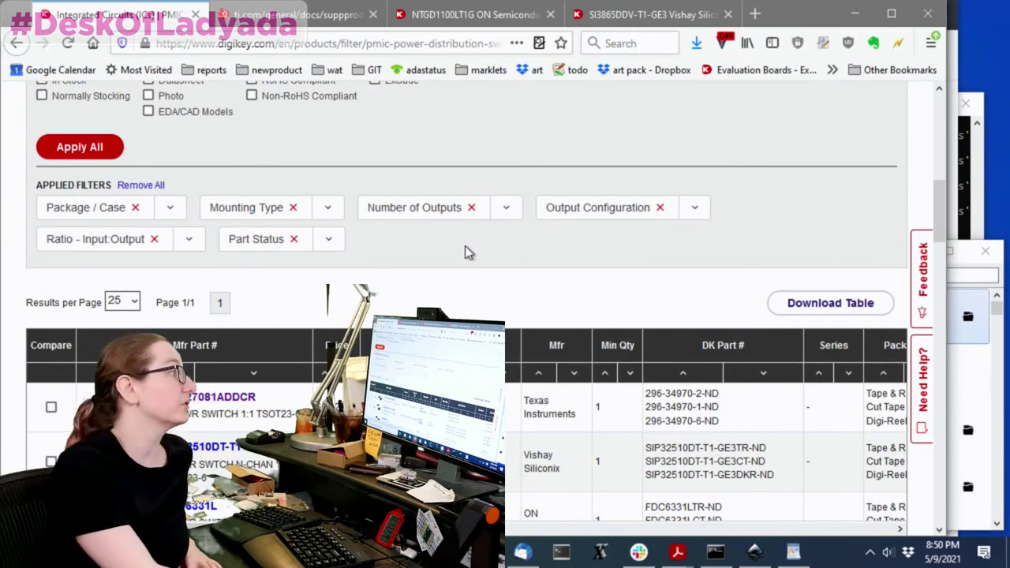
# Limit the similar parts list to parts that are in stock
pyautogui.scroll(5, 586, 303)
pyautogui.scroll(-3, 623, 341)
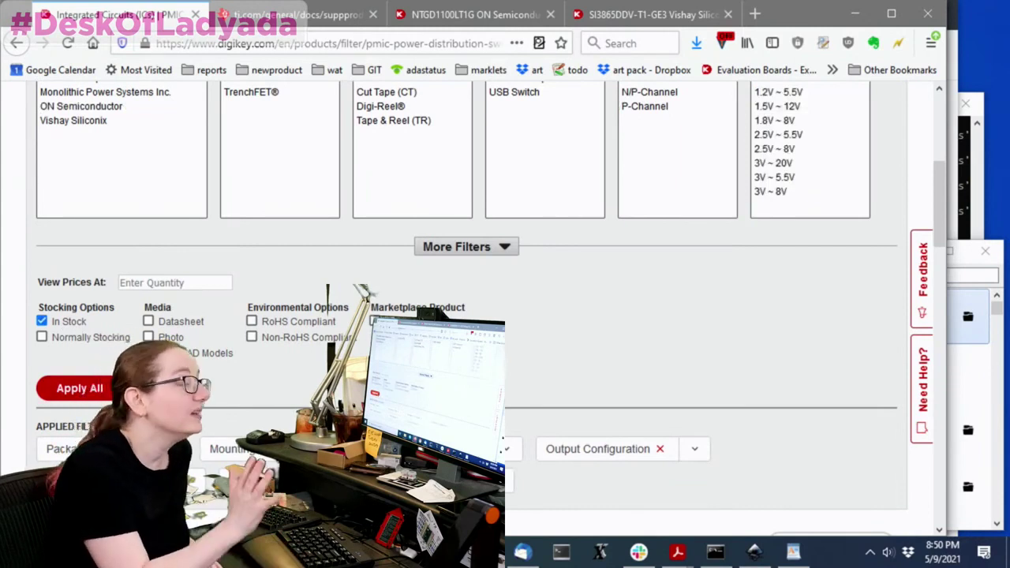
pyautogui.scroll(2, 778, 270)
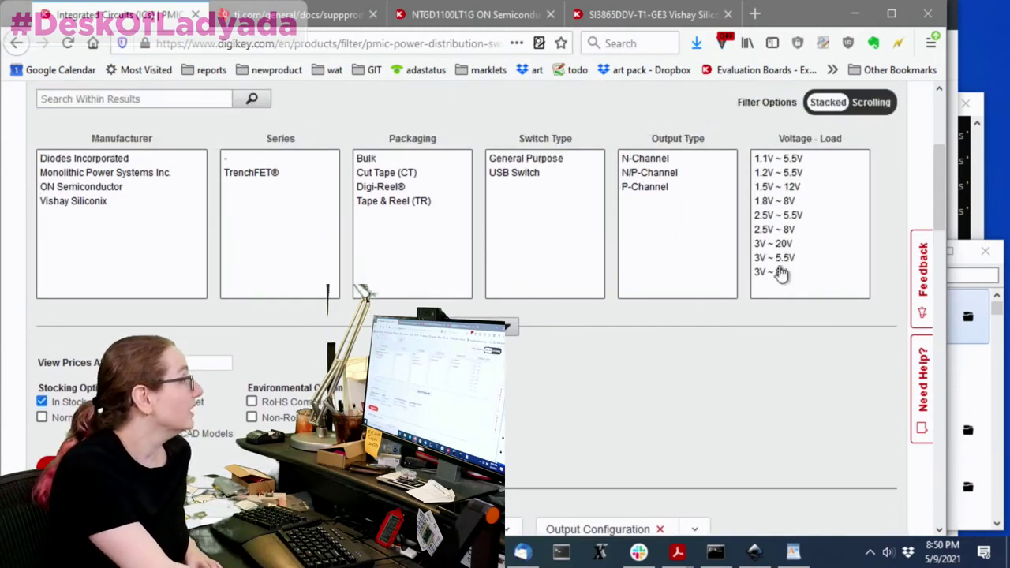
# Check the FET type in the TPS27081A datasheet title in Acrobat Reader, and return to the Digi-Key results in the browser
pyautogui.click(292, 14)
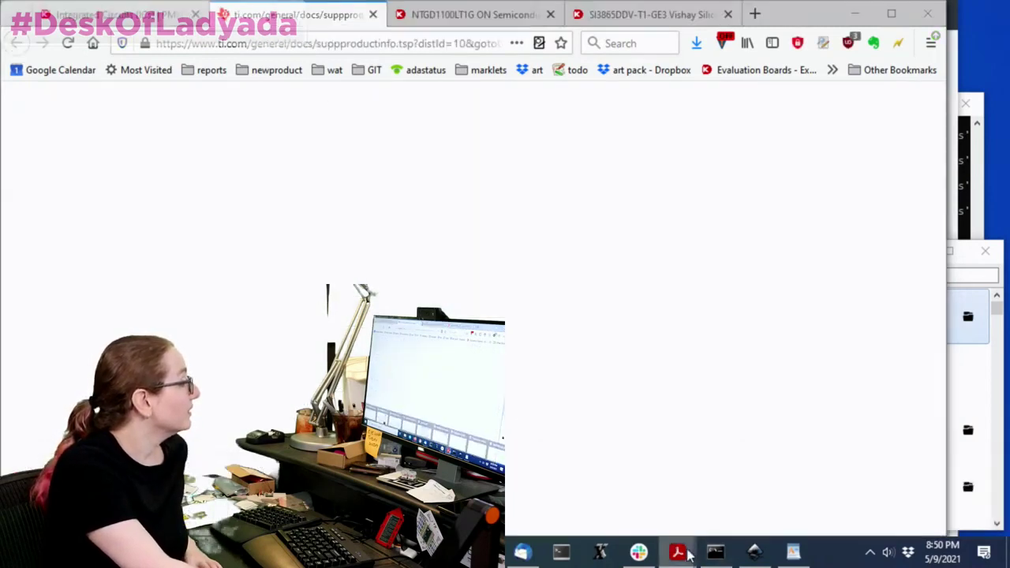
pyautogui.moveTo(677, 553)
pyautogui.click(967, 513)
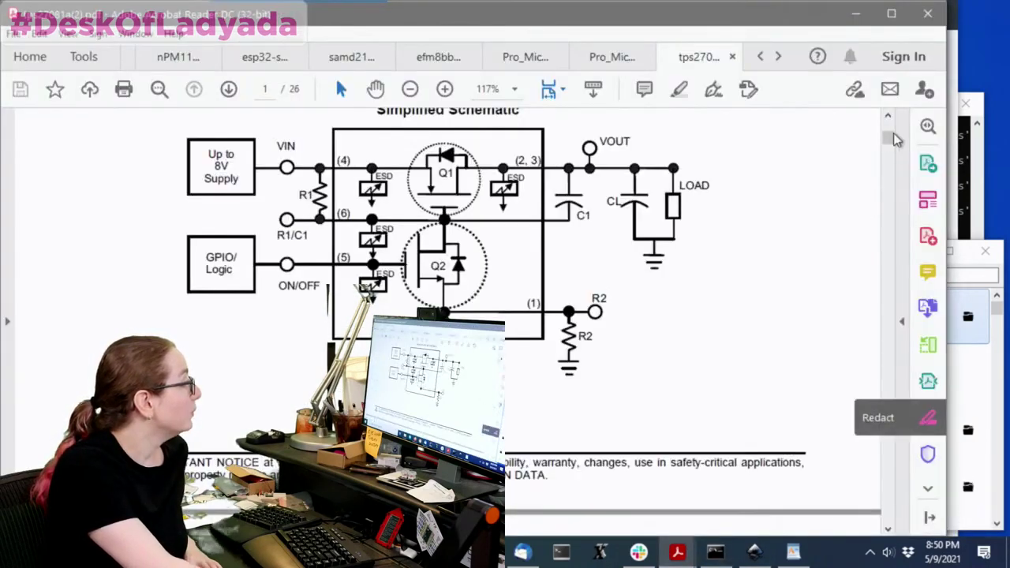
pyautogui.scroll(3, 890, 140)
pyautogui.scroll(8, 889, 141)
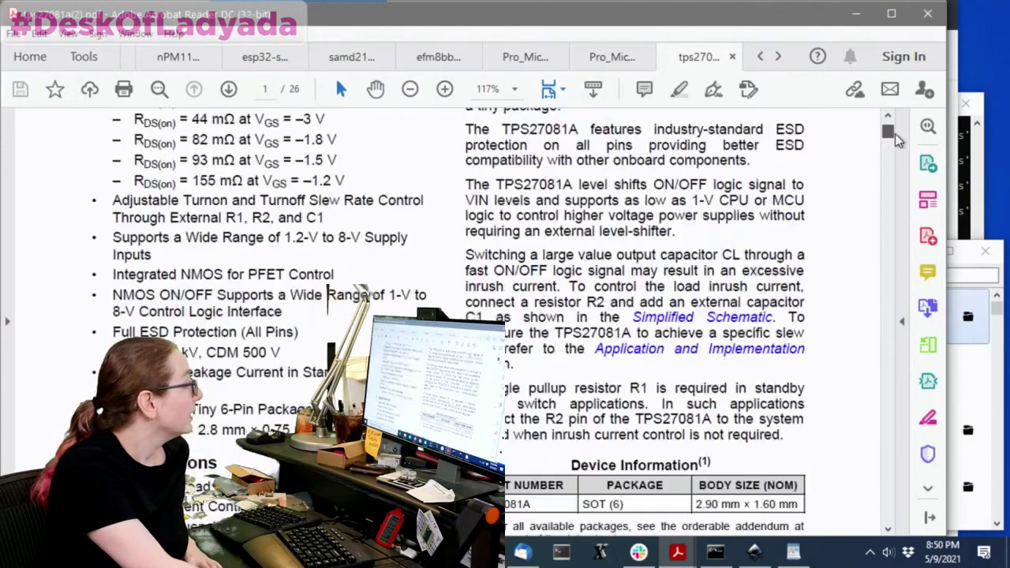
pyautogui.moveTo(447, 182); pyautogui.dragTo(506, 175)
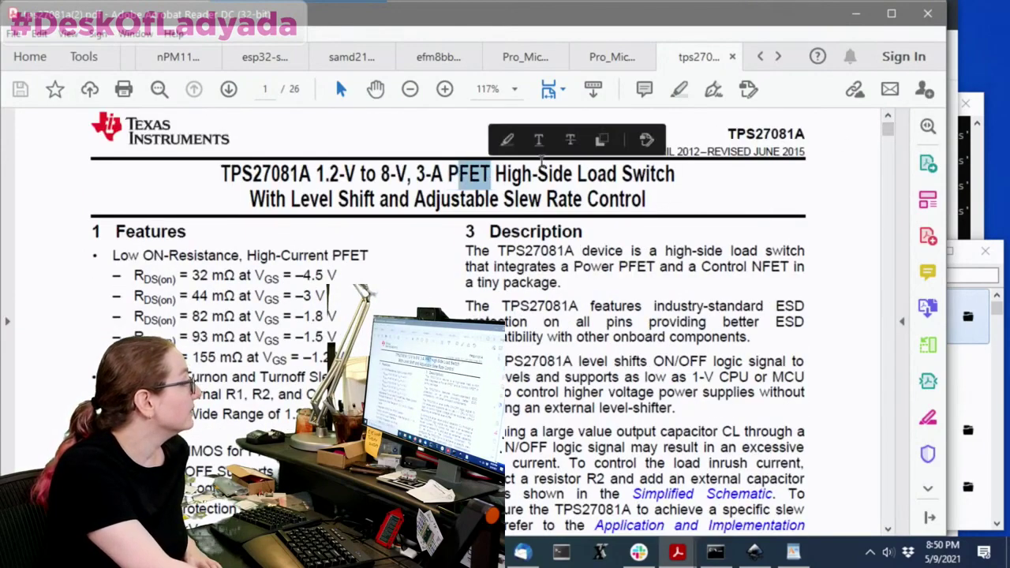
pyautogui.hotkey('alt', 'Tab')
pyautogui.click(146, 23)
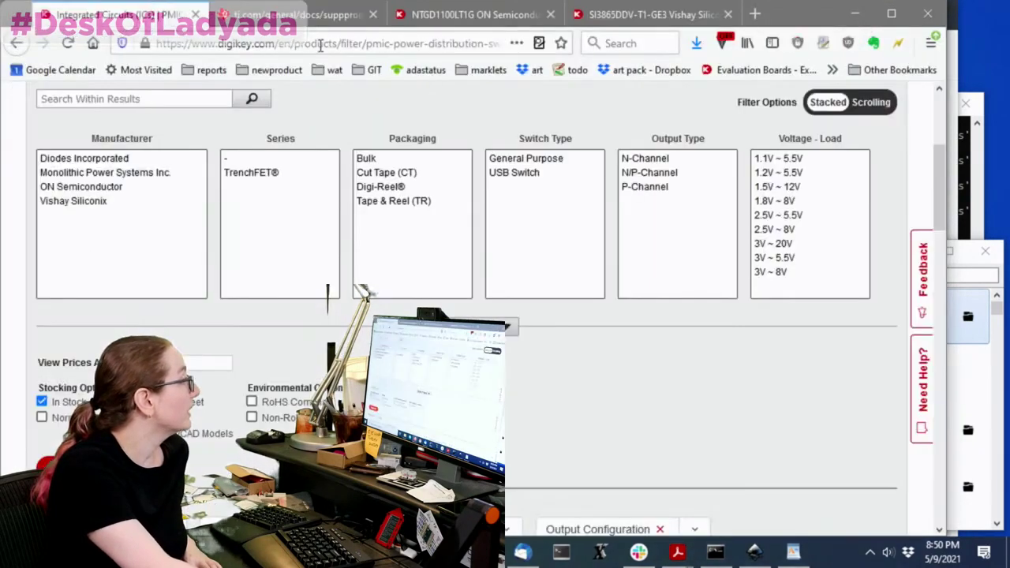
# Filter to P-Channel outputs with load voltages 1.5V ~ 12V, 1.8V ~ 8V, 2.5V ~ 8V, 3V ~ 20V and 3V ~ 8V
pyautogui.click(671, 187)
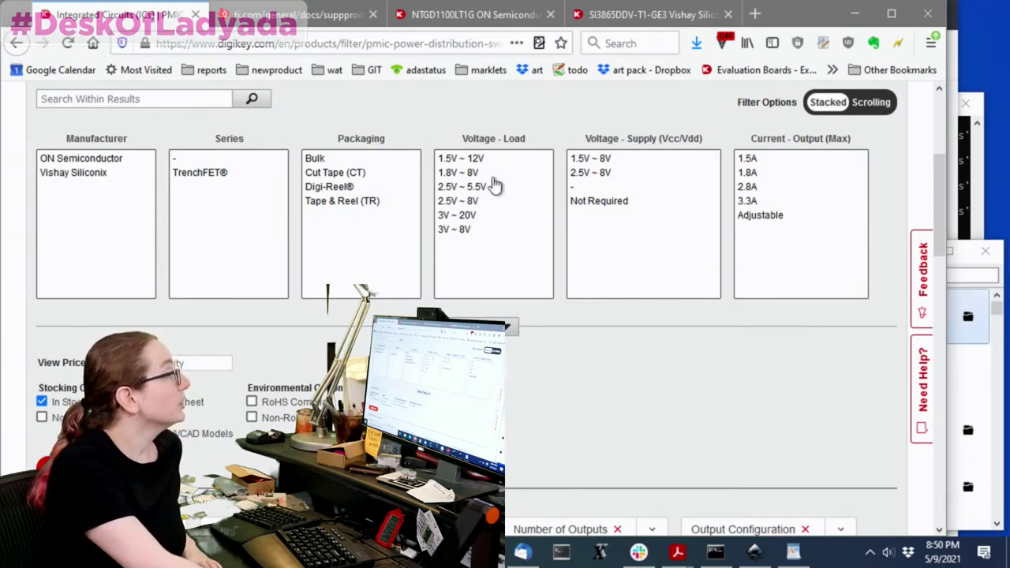
pyautogui.moveTo(483, 159); pyautogui.dragTo(486, 228)
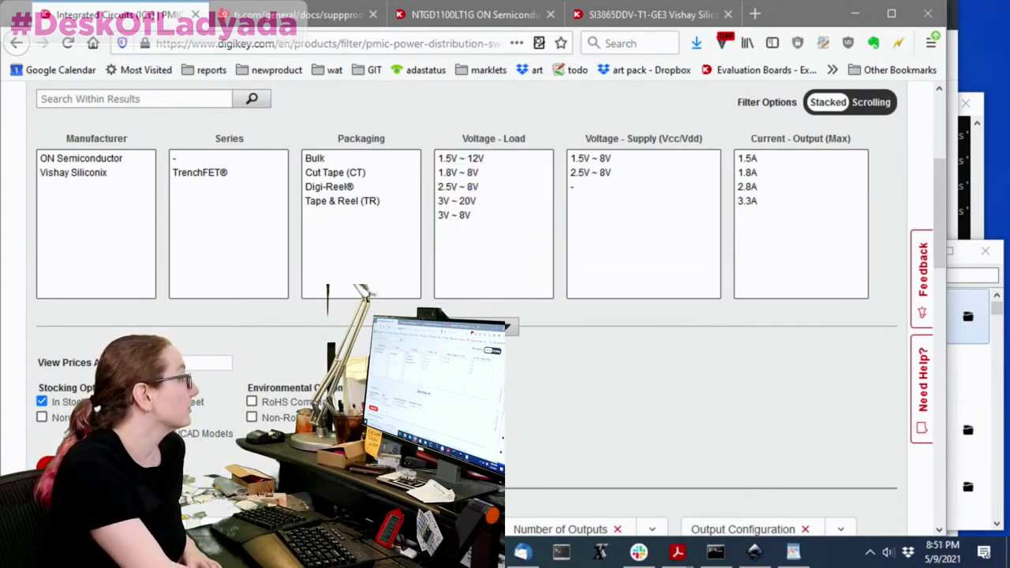
# Examine the filtered parts table, comparing stock, load voltage, maximum output current and Rds On
pyautogui.scroll(-4, 737, 261)
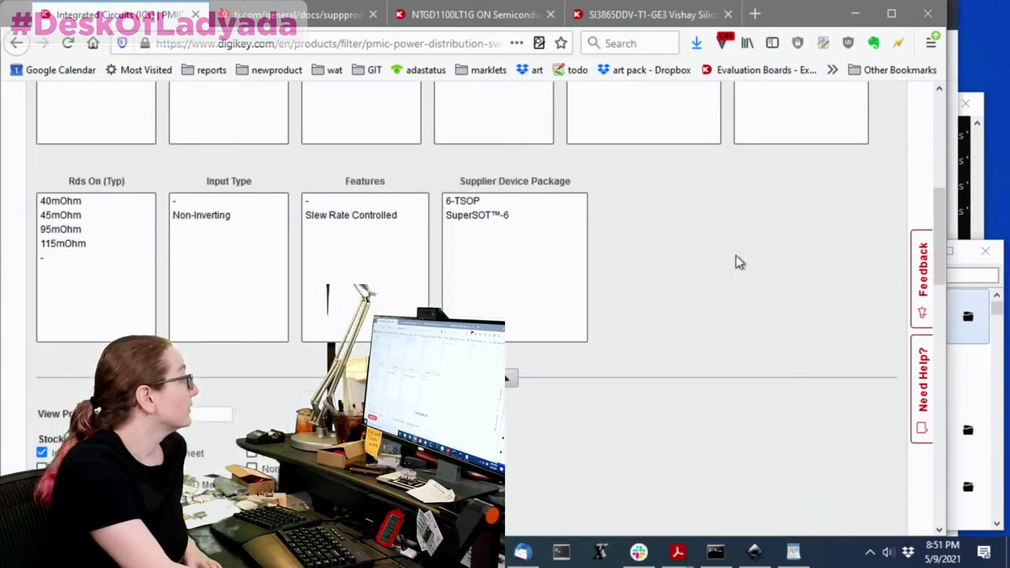
pyautogui.scroll(-10, 738, 257)
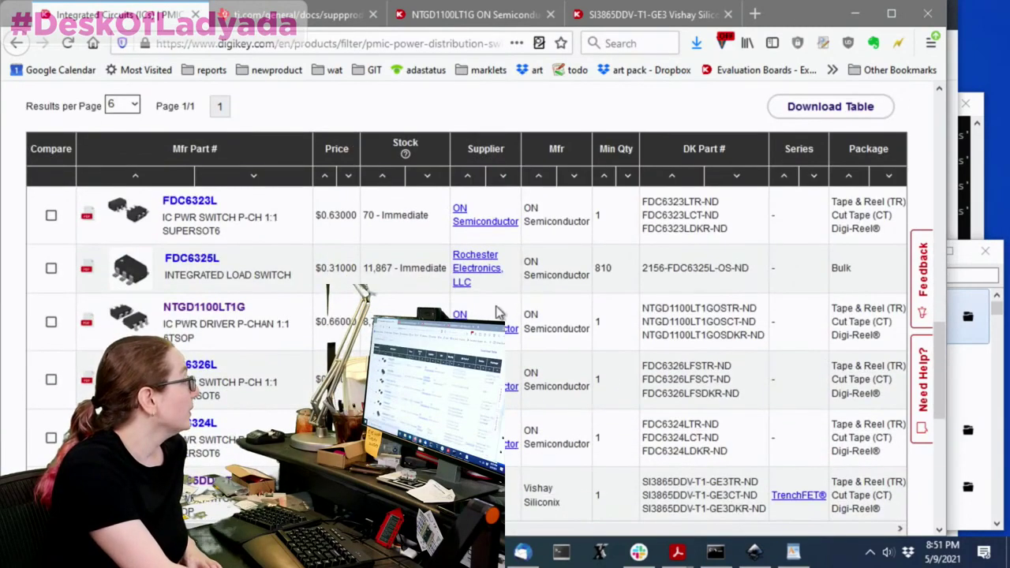
pyautogui.scroll(-2, 629, 323)
pyautogui.scroll(2, 629, 323)
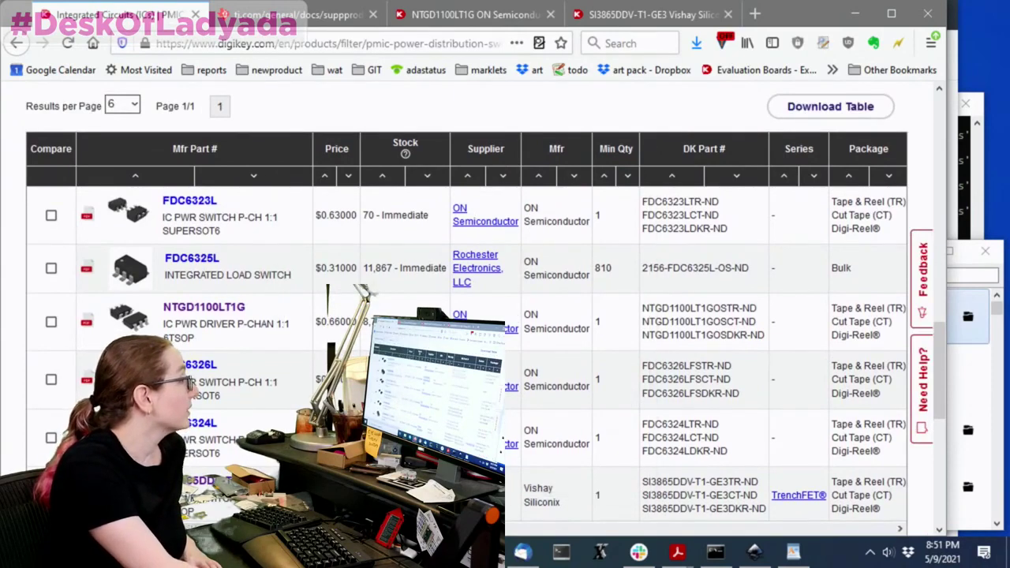
pyautogui.hscroll(10, 609, 509)
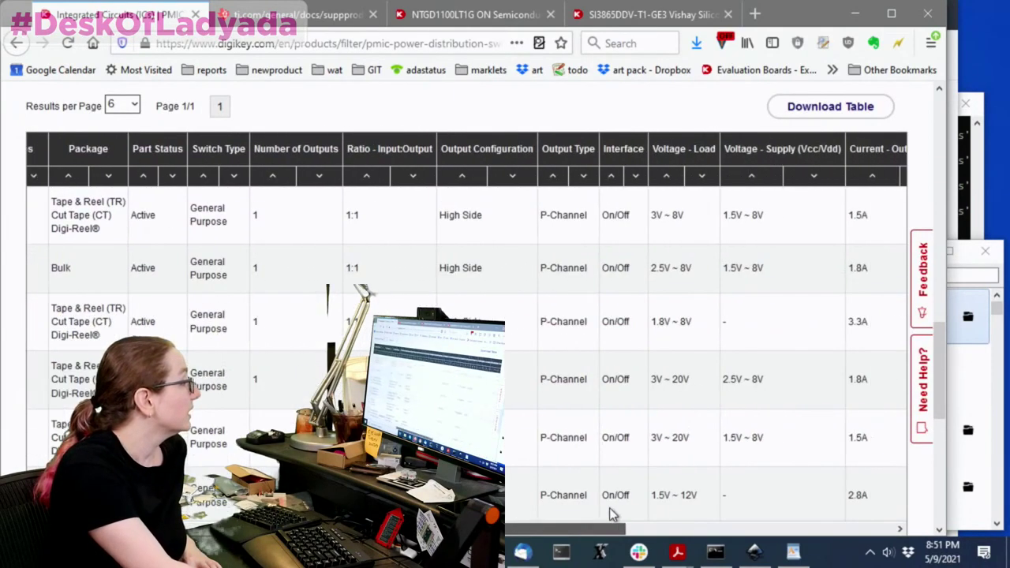
pyautogui.hscroll(5, 609, 508)
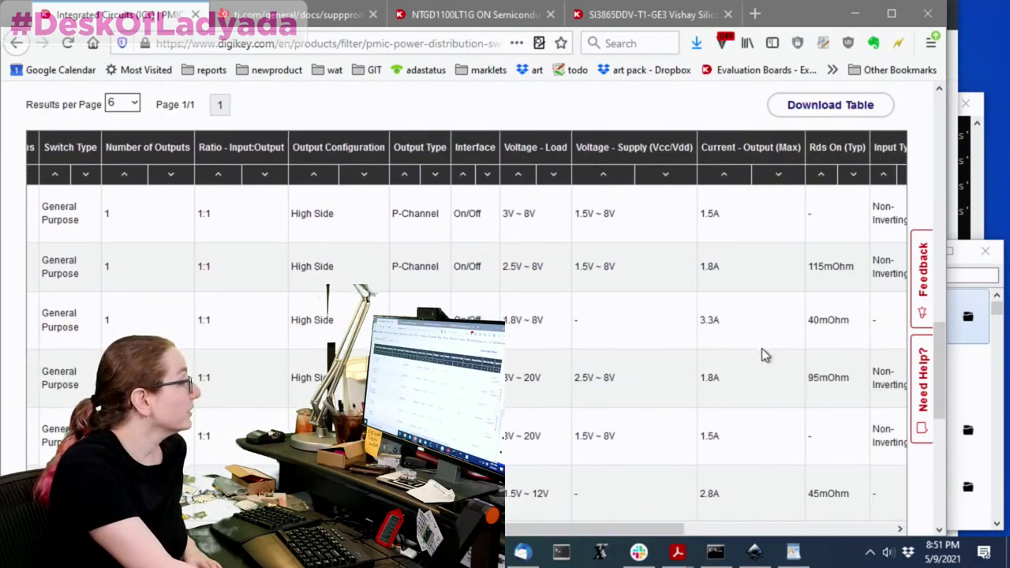
pyautogui.scroll(-2, 761, 348)
pyautogui.scroll(2, 773, 319)
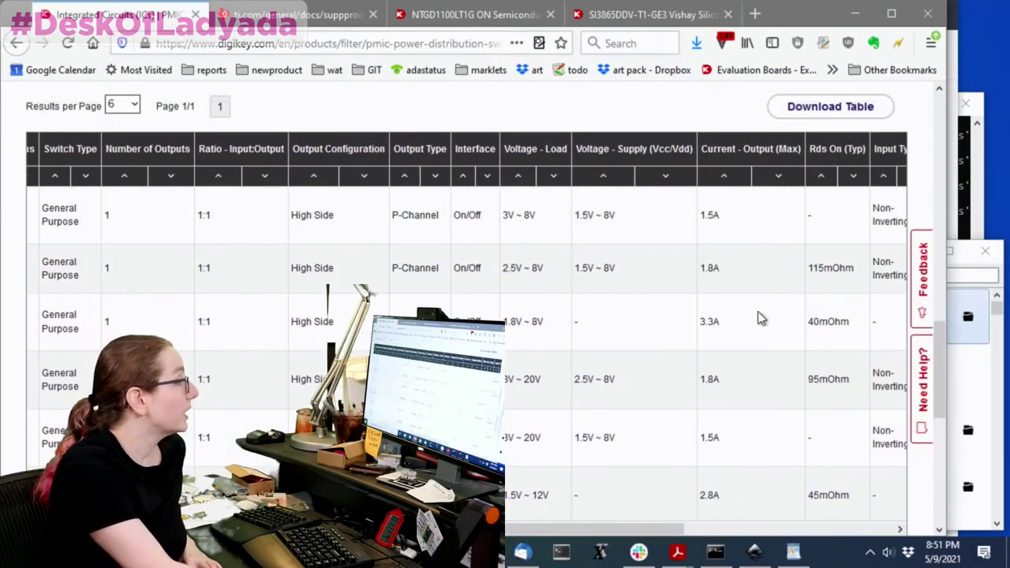
# Filter the parts to maximum output currents of 2.8A and 3.3A
pyautogui.scroll(10, 754, 365)
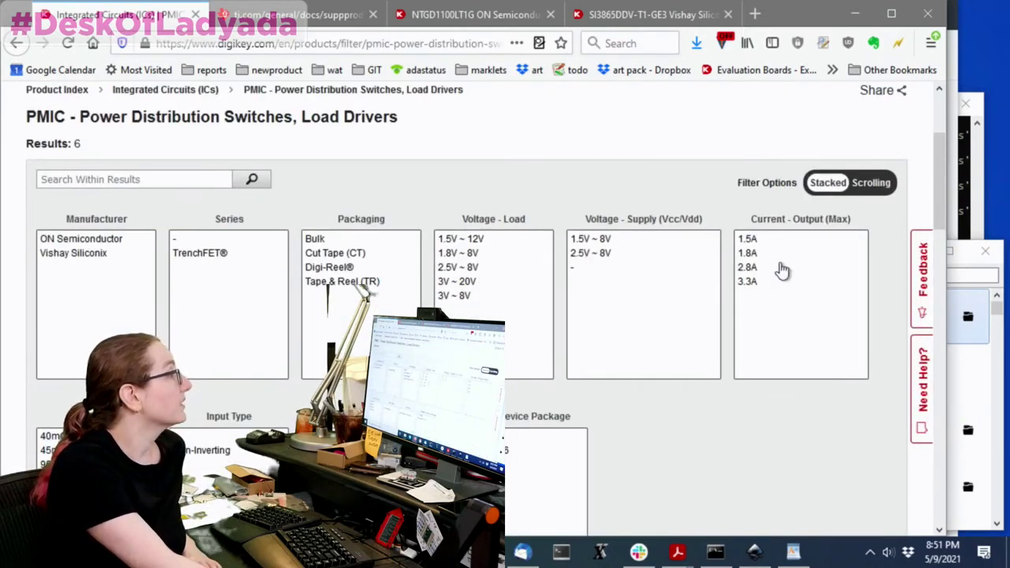
pyautogui.moveTo(778, 269); pyautogui.dragTo(781, 284)
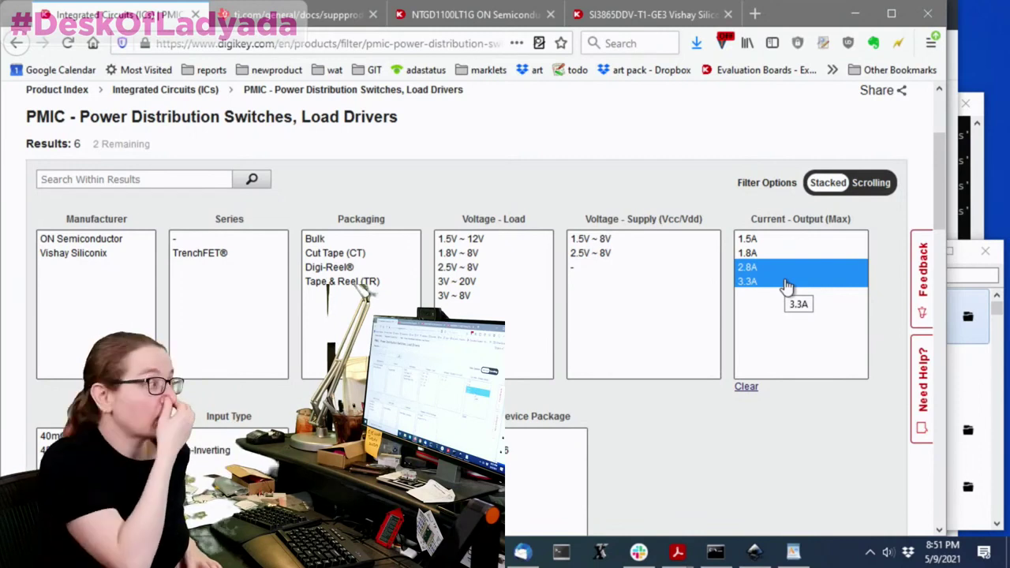
pyautogui.scroll(-2, 623, 135)
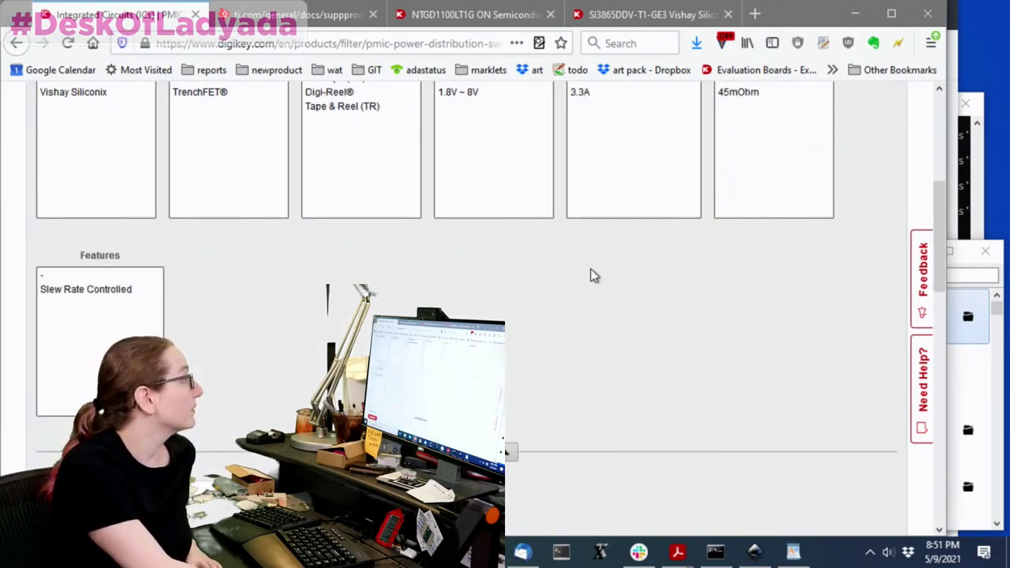
# Compare the load voltage, output current, Rds On and features of the remaining parts
pyautogui.scroll(-10, 638, 285)
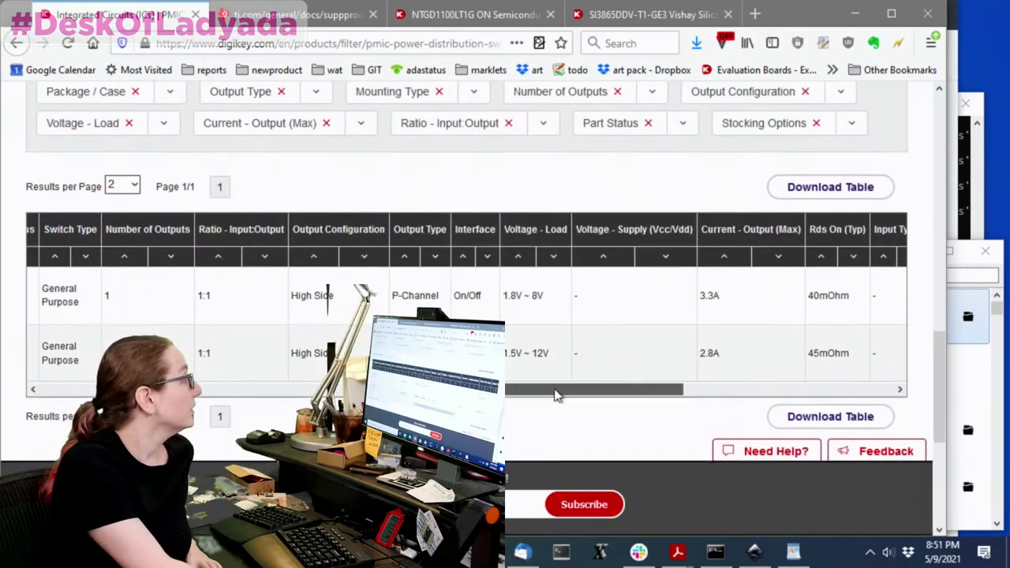
pyautogui.moveTo(600, 389)
pyautogui.mouseDown()
pyautogui.moveTo(221, 392)
pyautogui.moveTo(588, 395)
pyautogui.mouseUp()
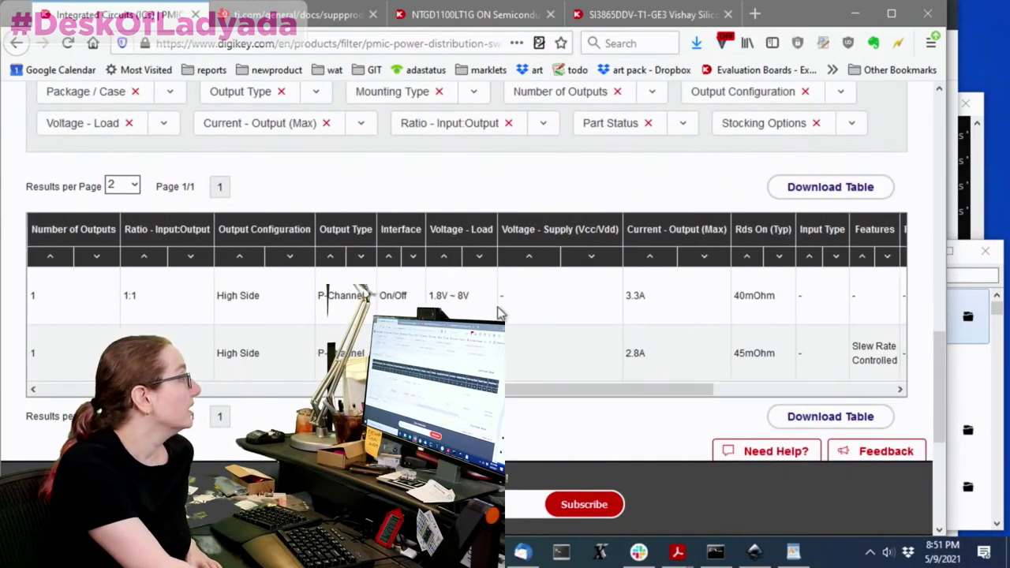
pyautogui.moveTo(474, 296); pyautogui.dragTo(441, 299)
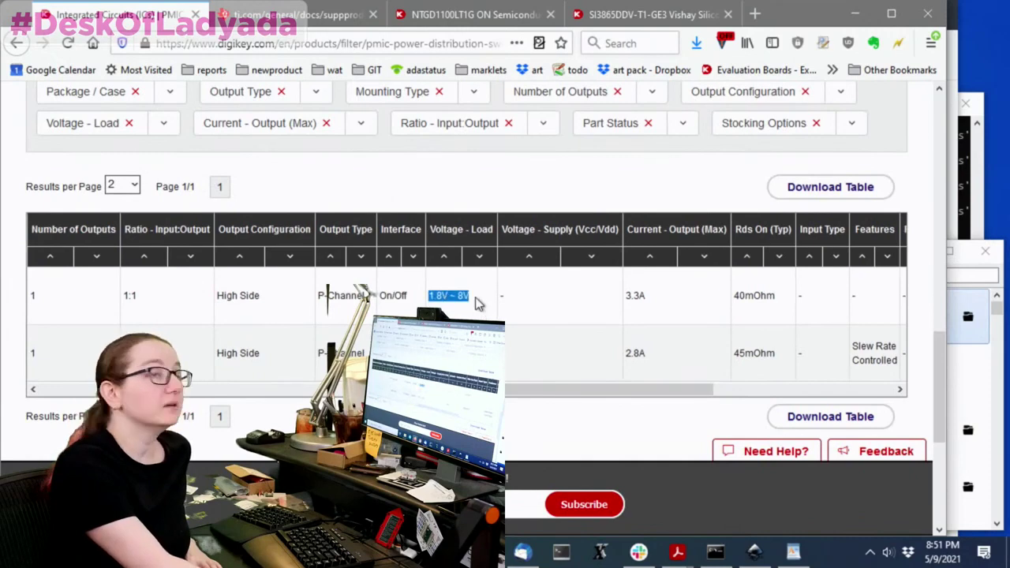
pyautogui.scroll(-2, 601, 307)
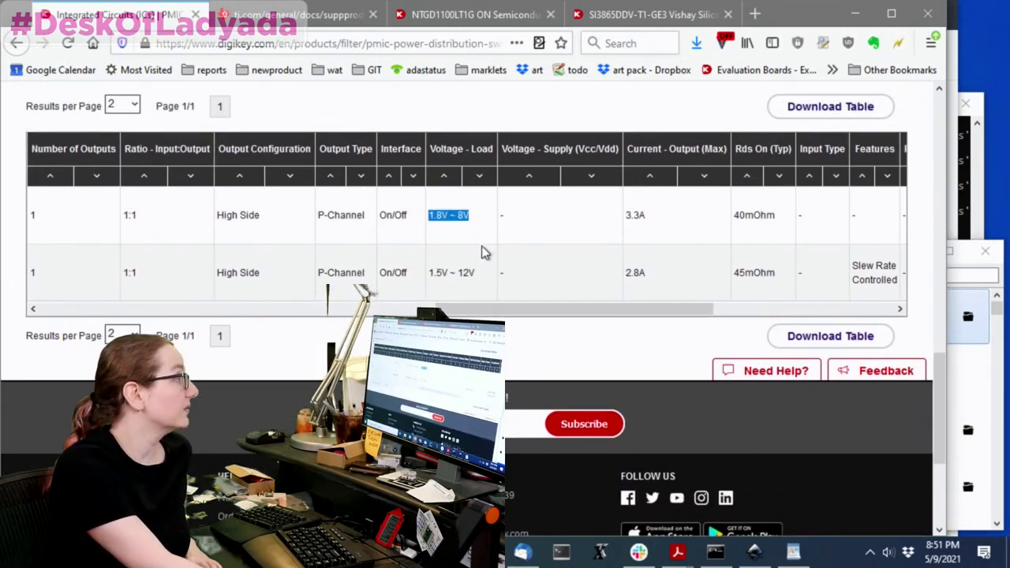
pyautogui.moveTo(476, 273); pyautogui.dragTo(430, 277)
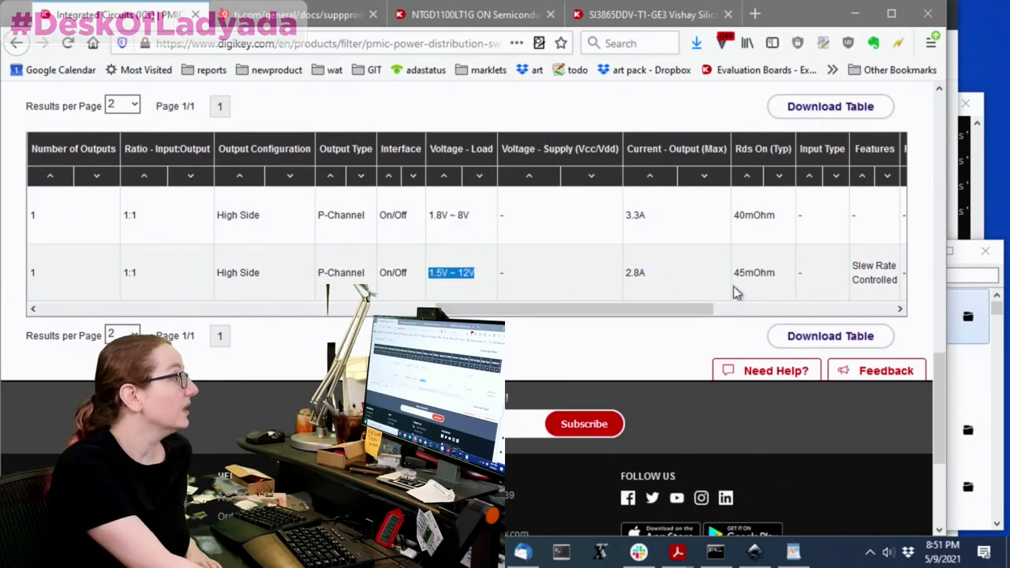
pyautogui.scroll(1, 730, 307)
pyautogui.scroll(-2, 724, 316)
pyautogui.scroll(1, 734, 261)
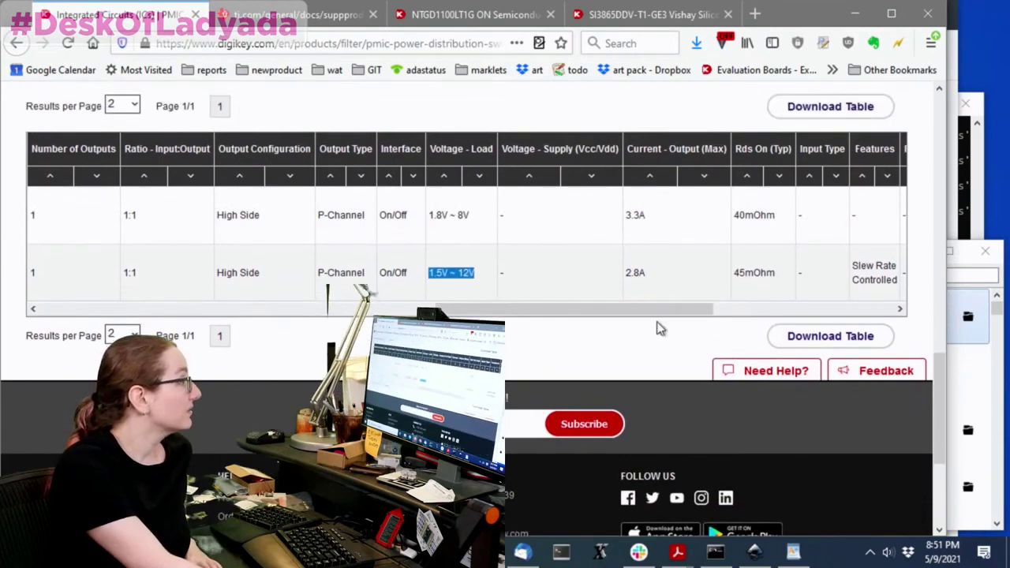
pyautogui.hscroll(3, 686, 319)
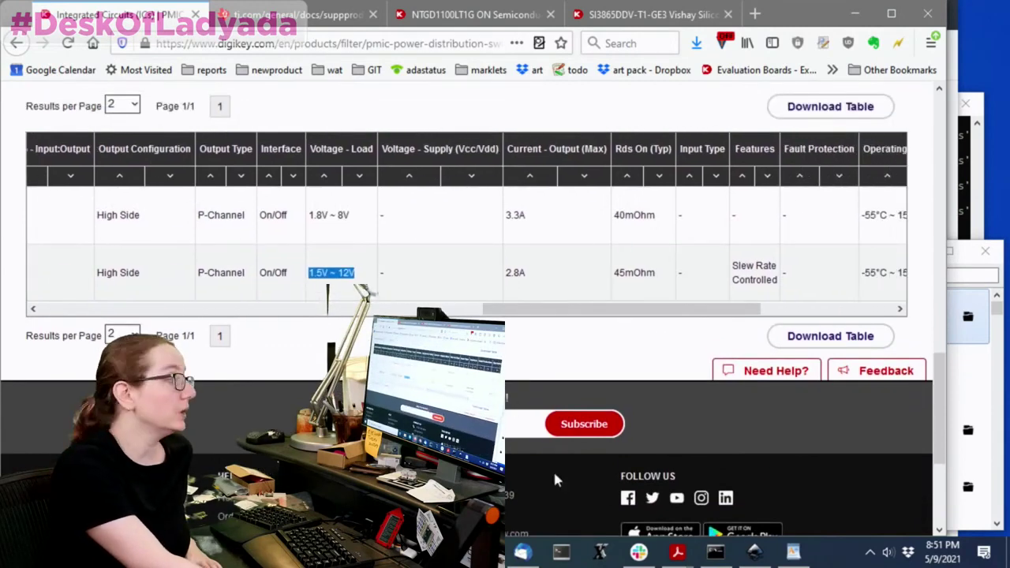
# Review the on-resistance and slew rate control features in the TPS27081A datasheet in Acrobat Reader, and return to the browser results
pyautogui.click(887, 458)
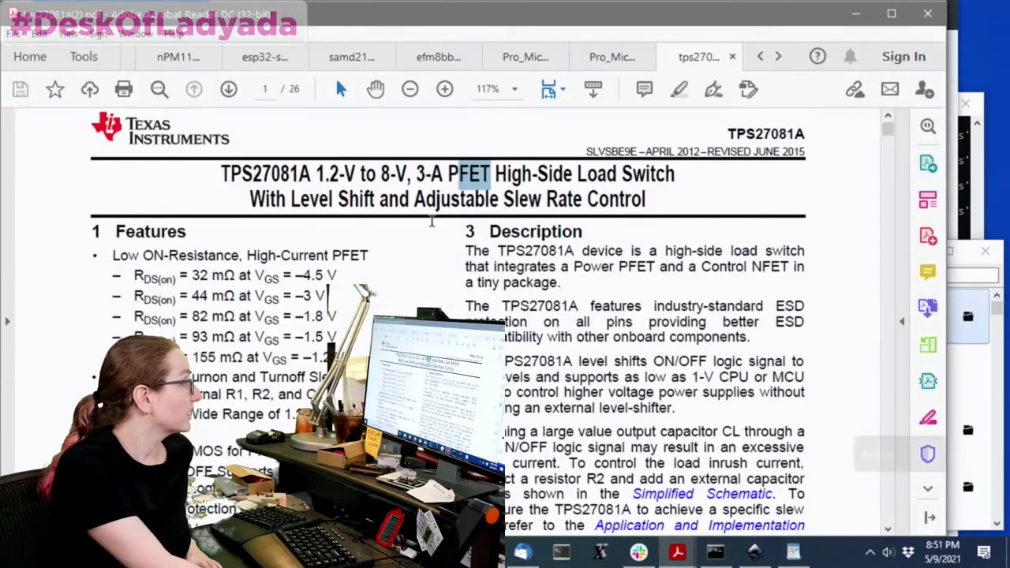
pyautogui.moveTo(116, 274); pyautogui.dragTo(359, 343)
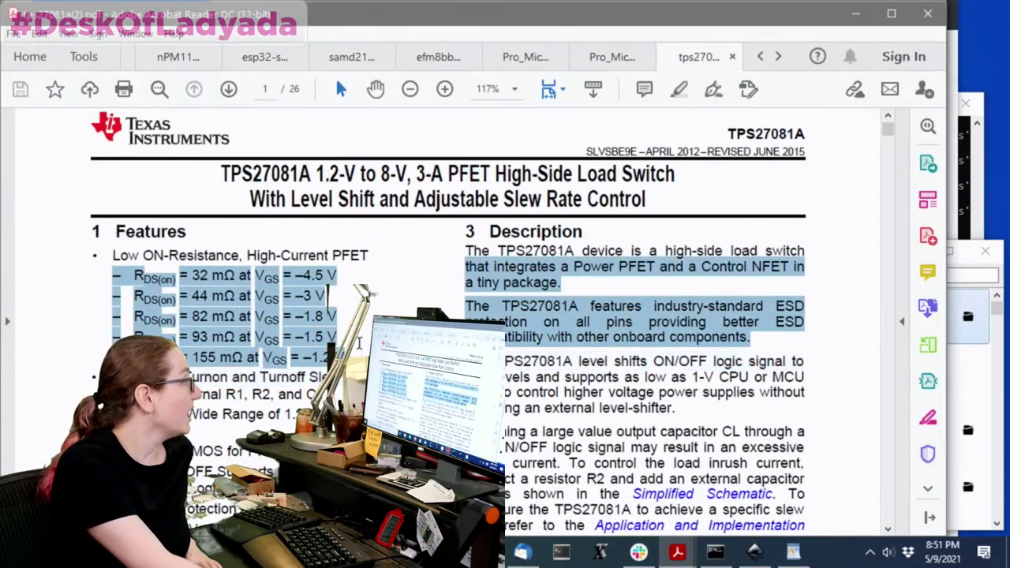
pyautogui.click(357, 345)
pyautogui.scroll(-2, 357, 345)
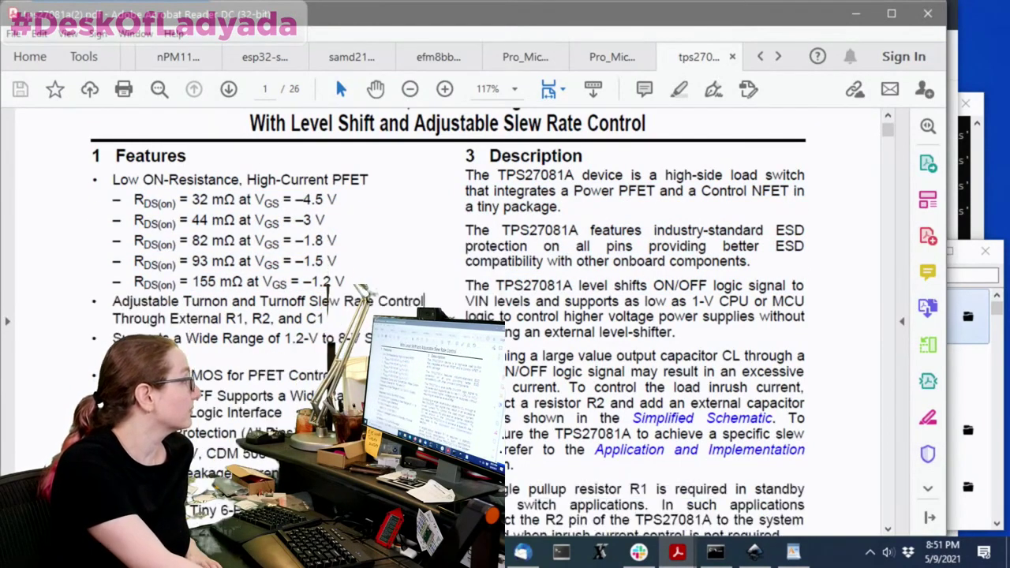
pyautogui.click(928, 14)
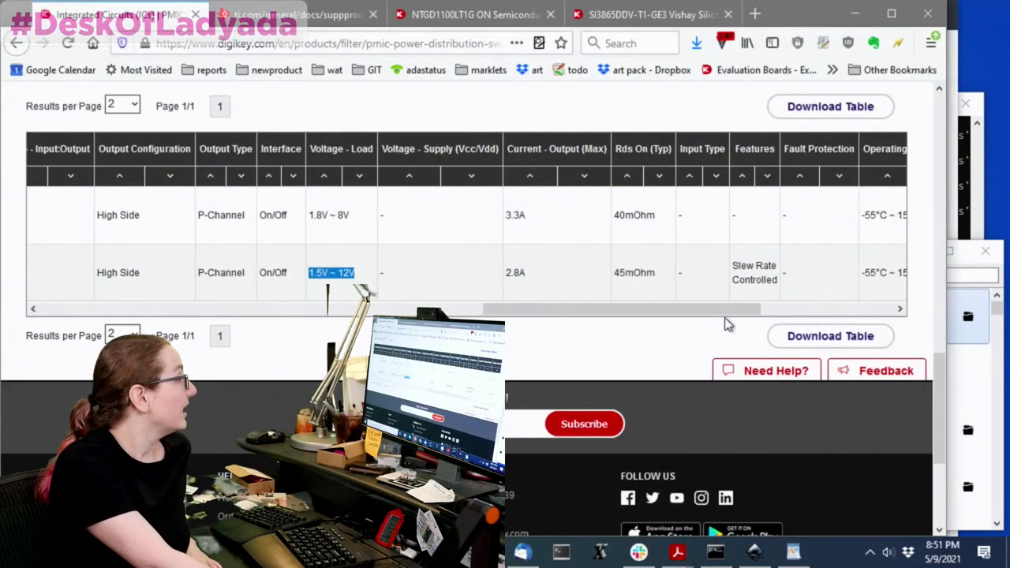
# Check the operating temperature, mounting type and package columns of the remaining parts
pyautogui.moveTo(725, 317); pyautogui.dragTo(883, 313)
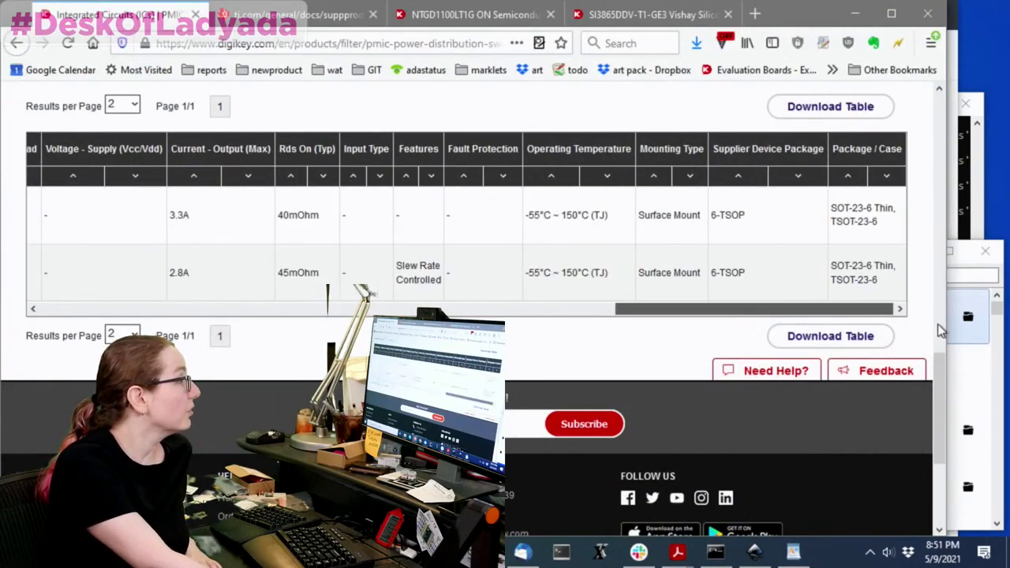
pyautogui.scroll(2, 106, 165)
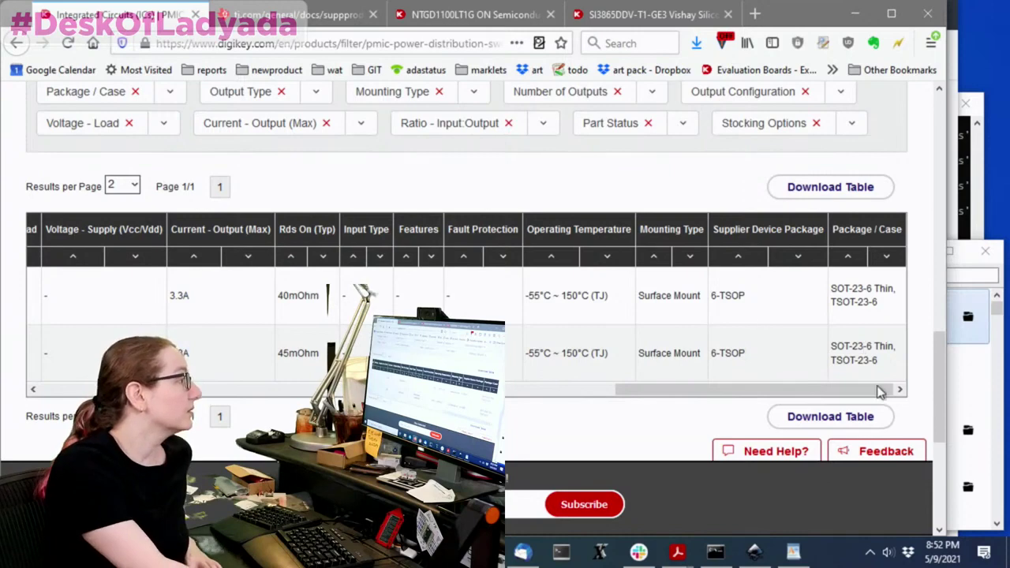
# Download the datasheet of the SI3865DDV-T1-GE3 from the results table
pyautogui.moveTo(753, 390); pyautogui.dragTo(170, 390)
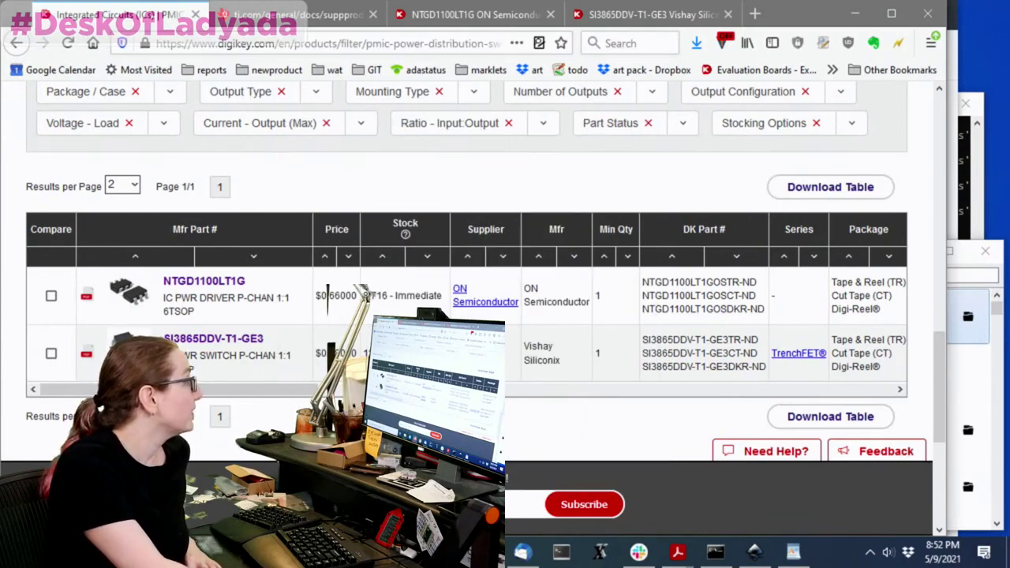
pyautogui.click(93, 357)
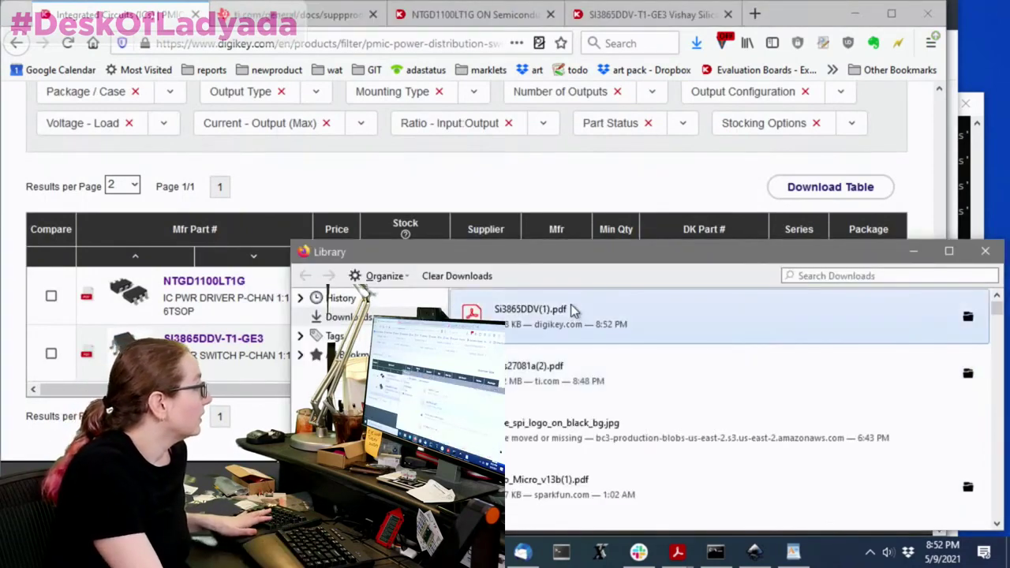
# Open the downloaded Si3865DDV datasheet in Acrobat Reader, shift its window aside and view the application circuit
pyautogui.doubleClick(566, 312)
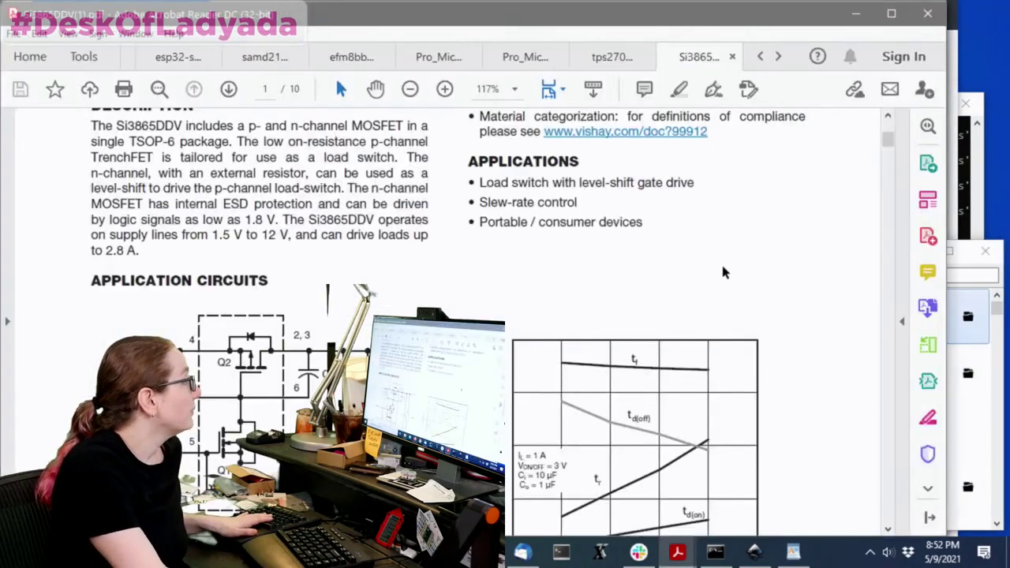
pyautogui.moveTo(631, 22); pyautogui.dragTo(730, 20)
pyautogui.scroll(-2, 580, 256)
pyautogui.scroll(-1, 580, 257)
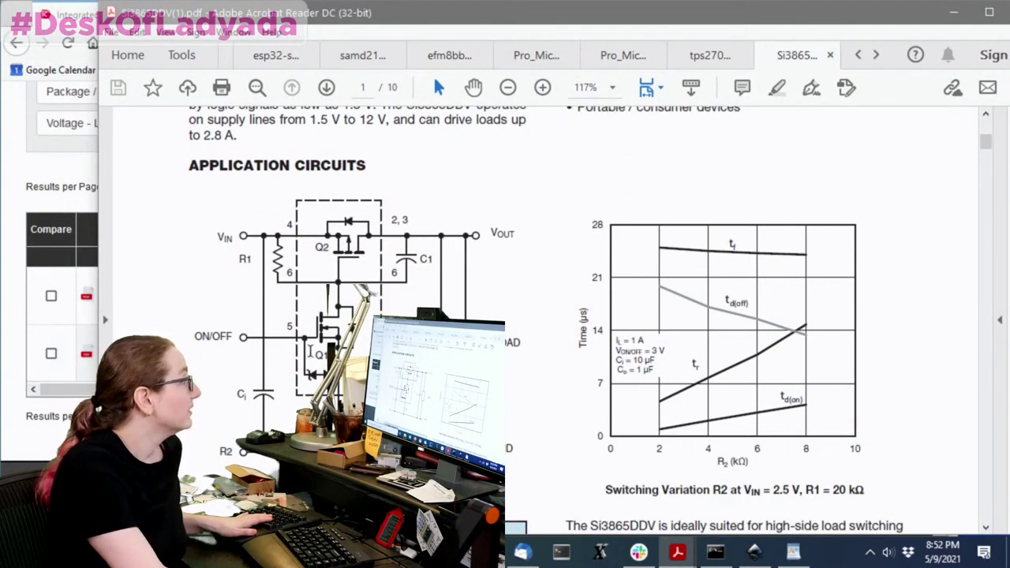
# Compare the simplified schematic and pin numbers in the TPS27081A datasheet with the Si3865DDV application circuit
pyautogui.click(714, 59)
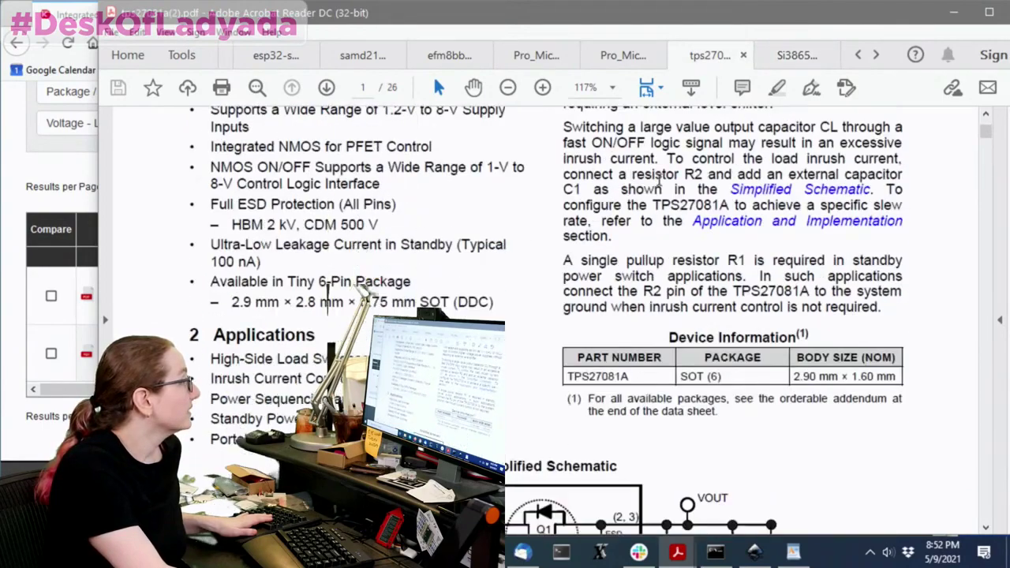
pyautogui.scroll(-7, 660, 189)
pyautogui.keyDown('ctrl'); pyautogui.scroll(2, 596, 407); pyautogui.keyUp('ctrl')
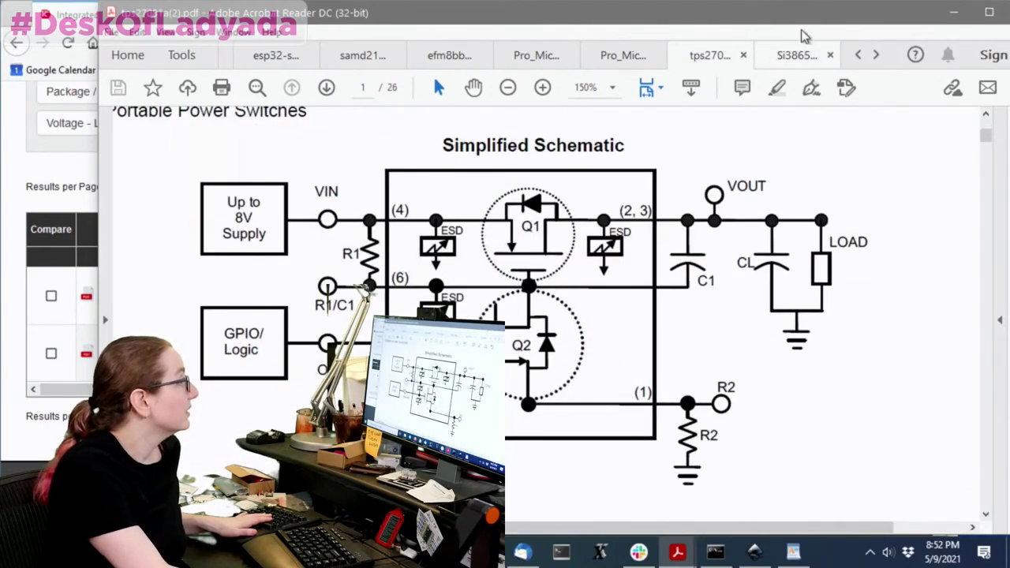
pyautogui.click(785, 57)
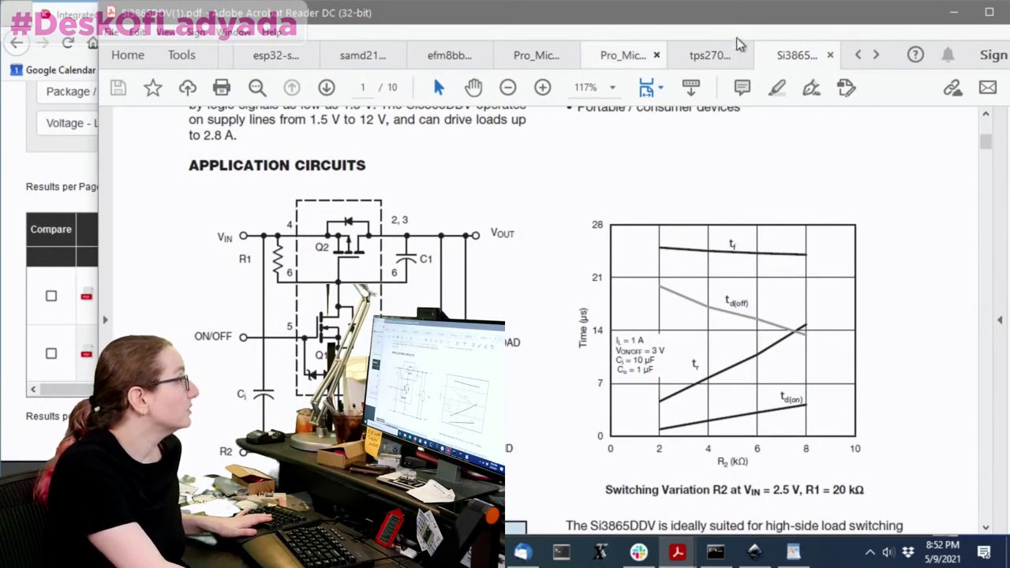
pyautogui.click(710, 56)
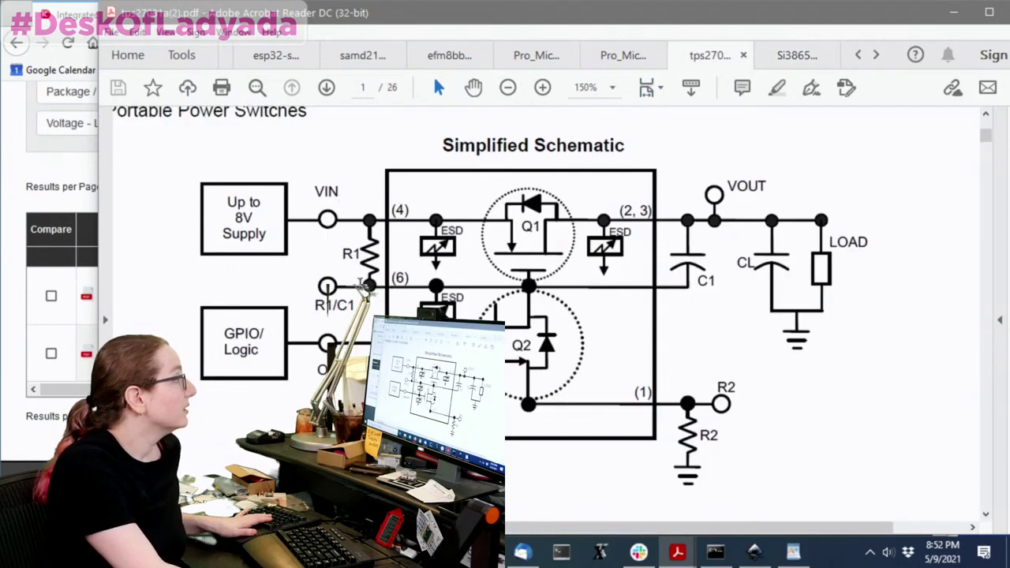
pyautogui.click(783, 57)
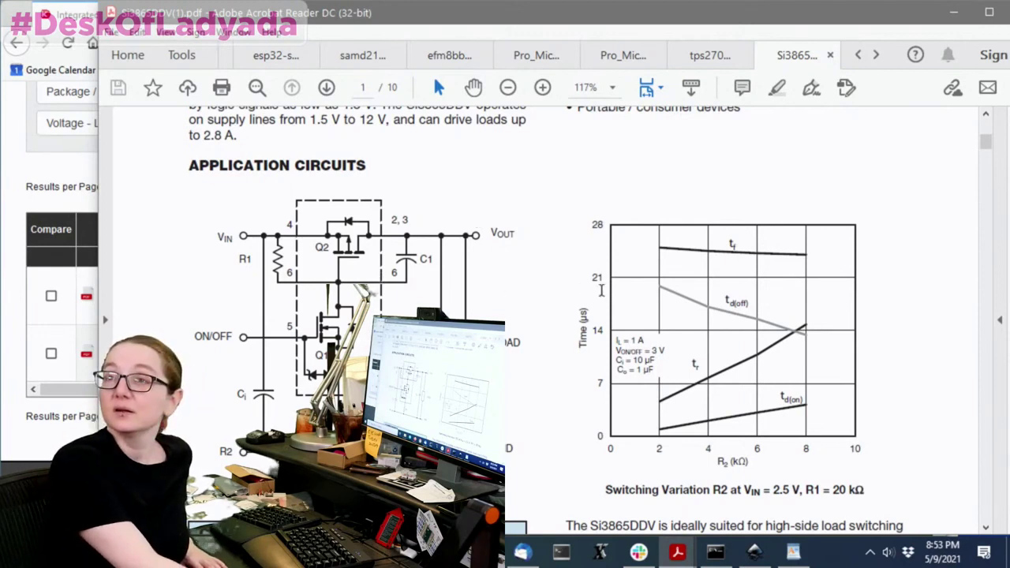
pyautogui.scroll(-2, 601, 290)
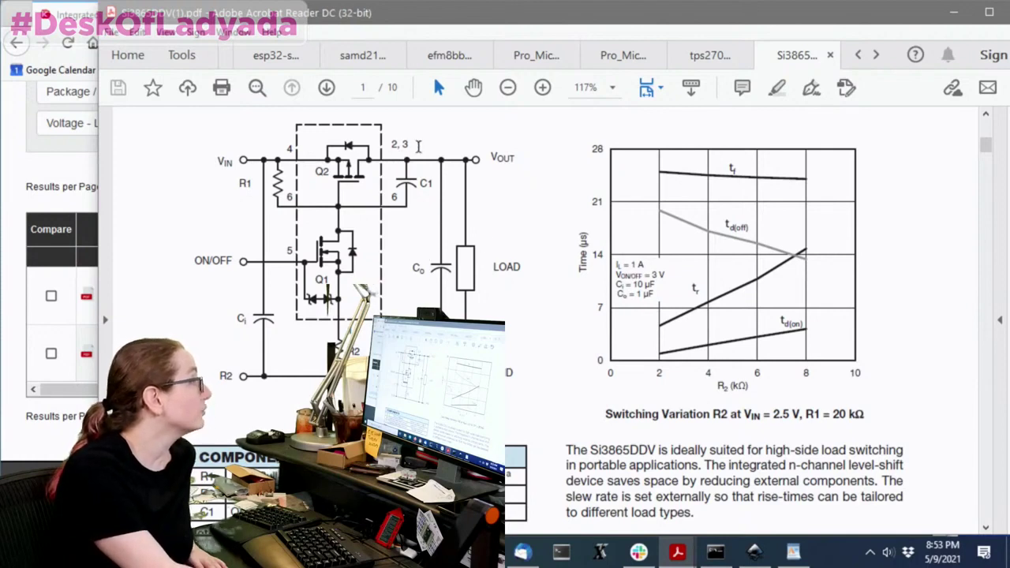
pyautogui.click(707, 56)
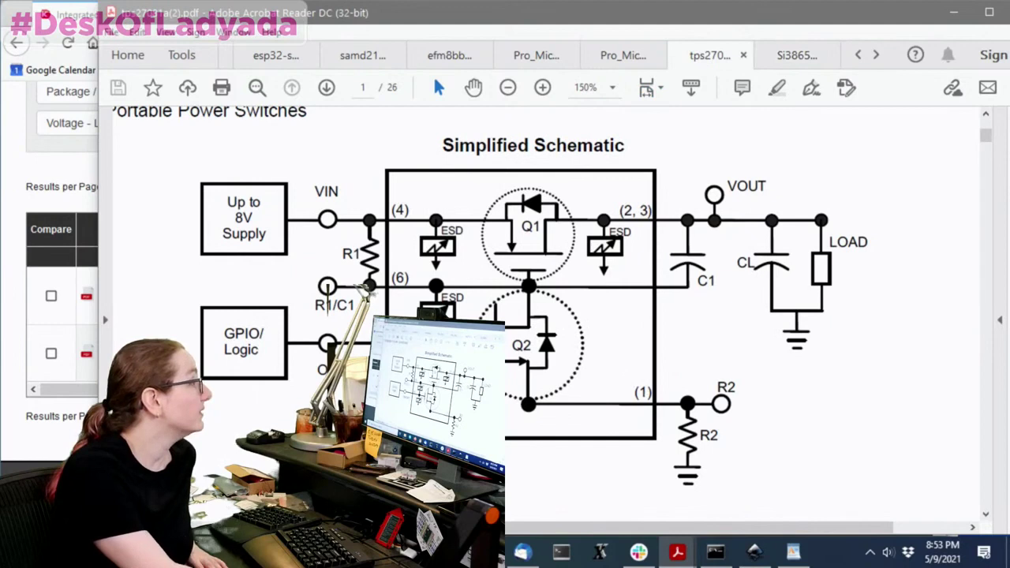
pyautogui.click(792, 57)
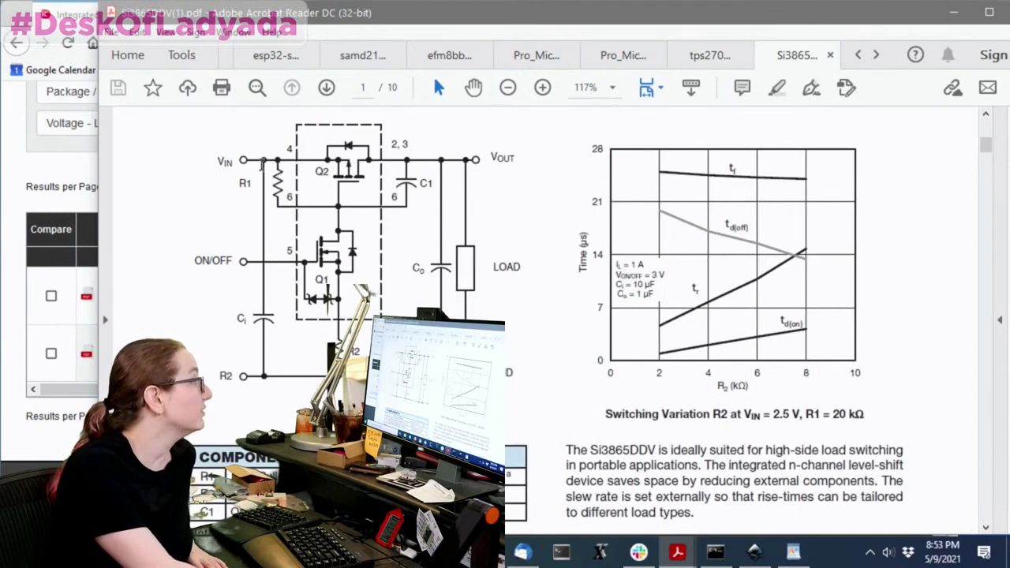
# Review the component table, functional block diagram and absolute maximum ratings in the Si3865DDV datasheet
pyautogui.scroll(-3, 579, 284)
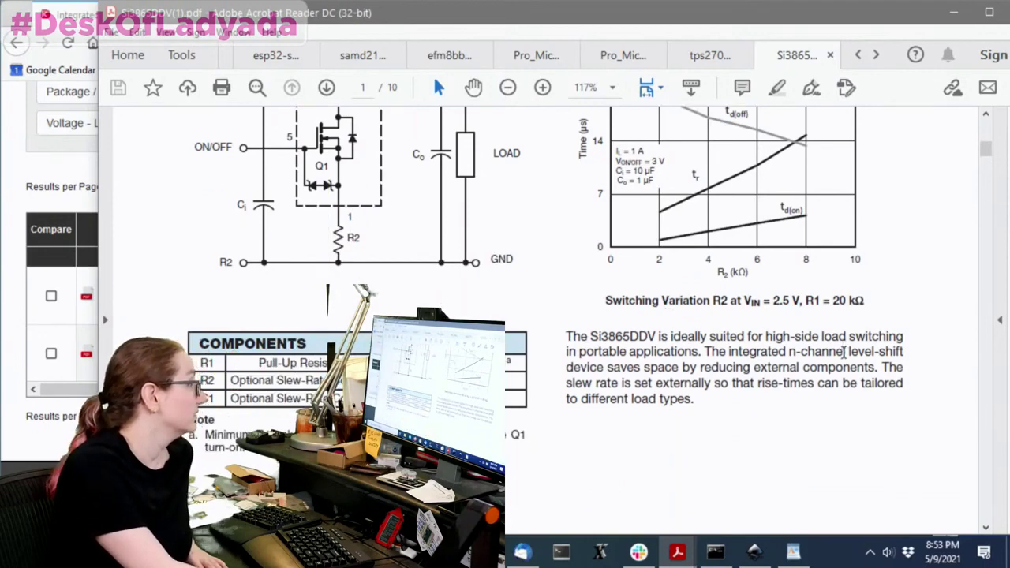
pyautogui.scroll(-15, 844, 352)
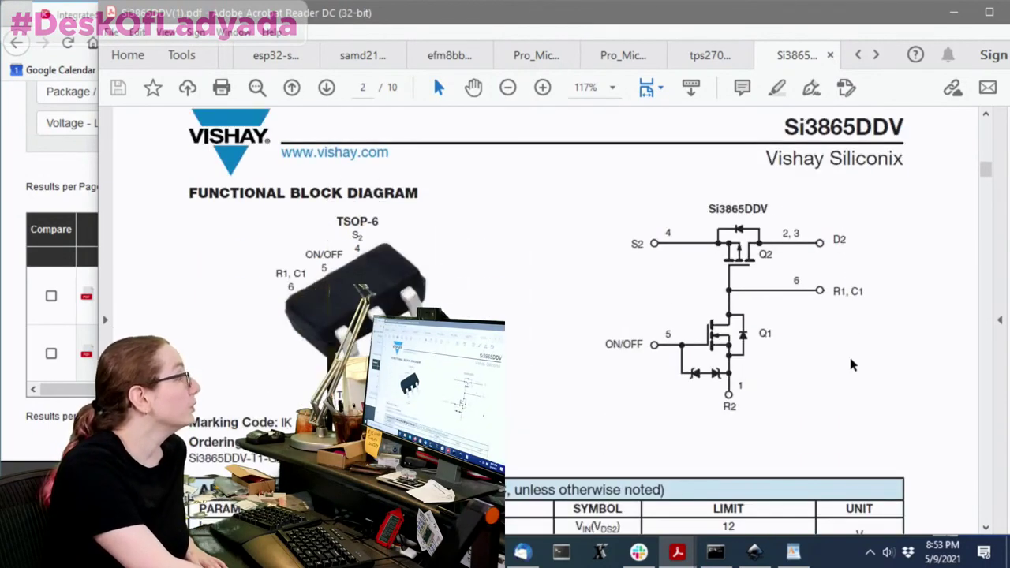
pyautogui.scroll(4, 852, 359)
pyautogui.scroll(-10, 908, 315)
pyautogui.scroll(1, 971, 221)
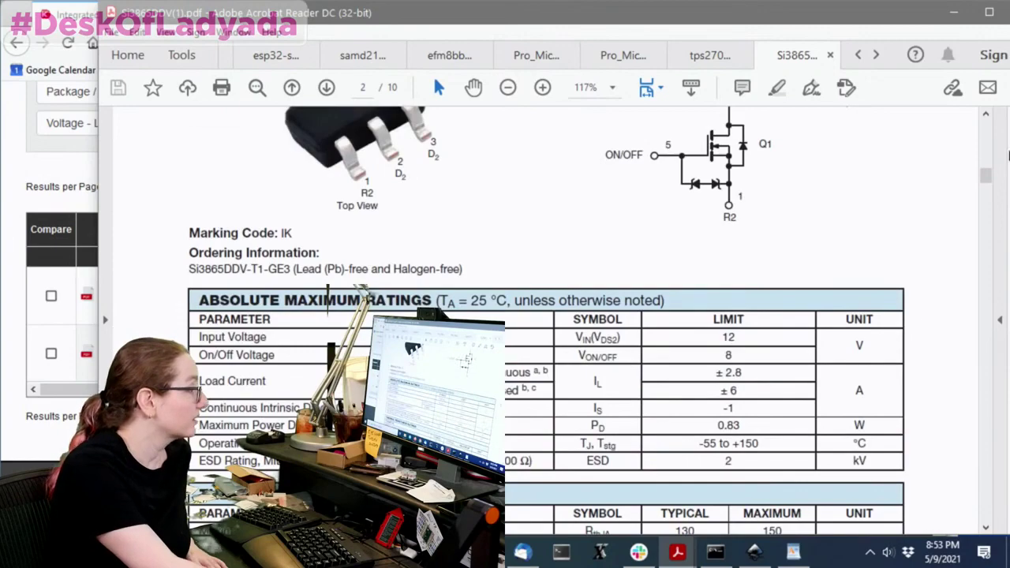
pyautogui.moveTo(993, 181); pyautogui.dragTo(1006, 146)
# Switch back to the browser results and check the stock of the SI3865DDV-T1-GE3
pyautogui.hotkey('alt', 'Tab')
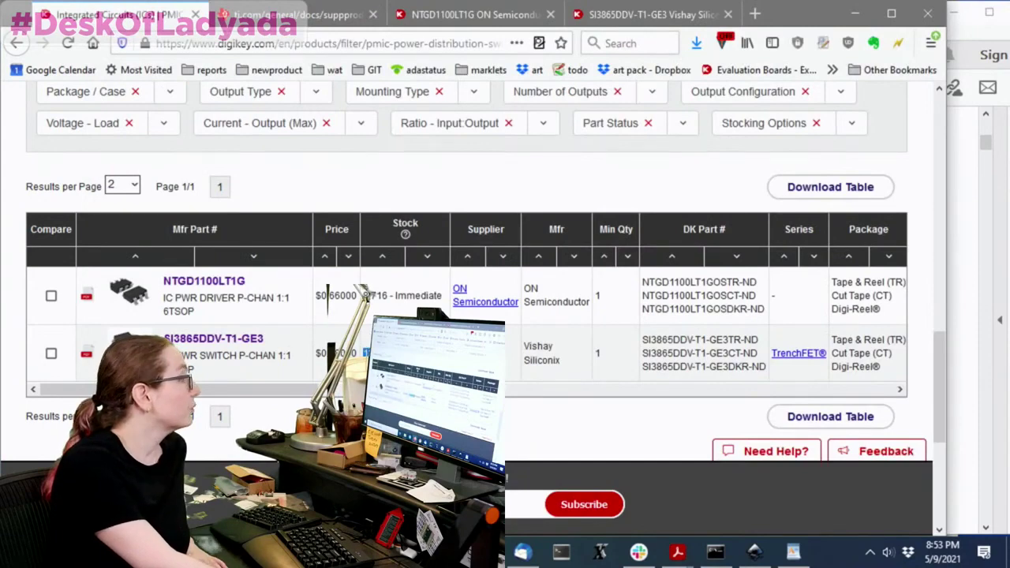
pyautogui.scroll(-3, 465, 237)
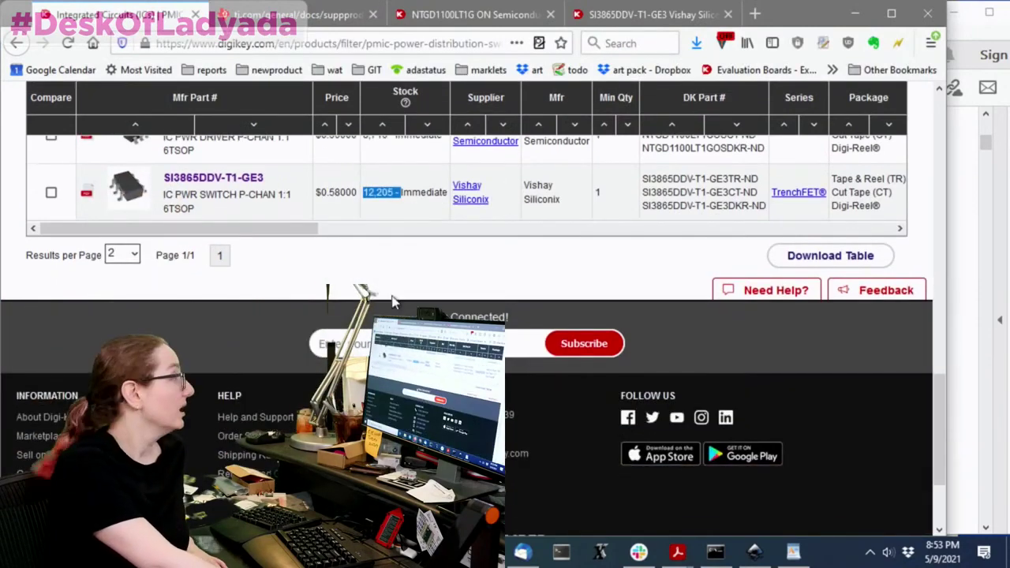
pyautogui.scroll(3, 314, 271)
# Download the NTGD1100LT1G datasheet from the results table and open the PDF from the browser's downloads
pyautogui.click(92, 221)
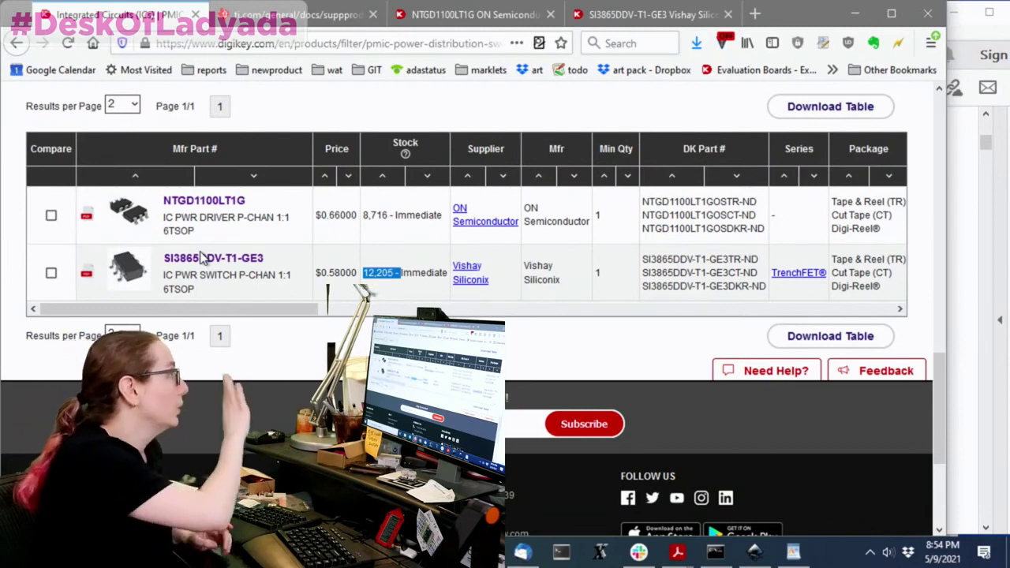
pyautogui.rightClick(252, 229)
pyautogui.click(325, 227)
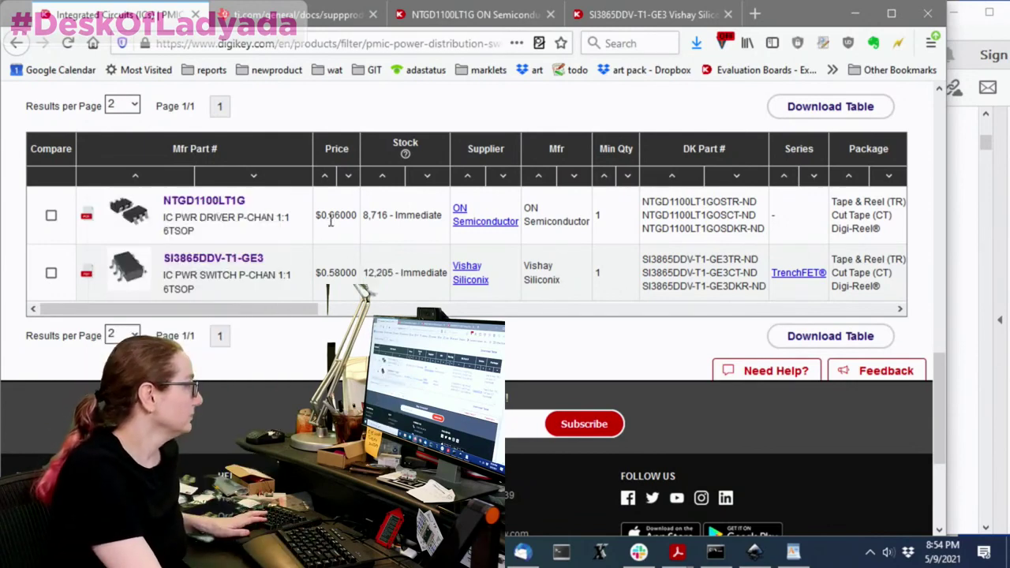
pyautogui.hotkey('ctrl', 'shift', 'y')
pyautogui.doubleClick(653, 308)
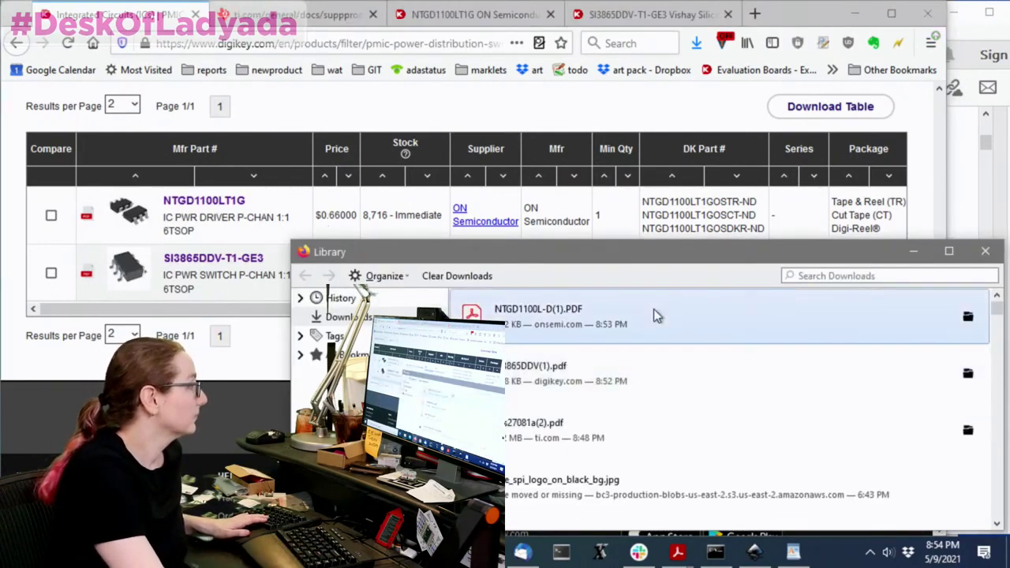
# Examine the on-resistance table and simplified schematic on the first page of the NTGD1100L datasheet
pyautogui.moveTo(986, 168)
pyautogui.mouseDown()
pyautogui.moveTo(992, 189)
pyautogui.moveTo(991, 168)
pyautogui.mouseUp()
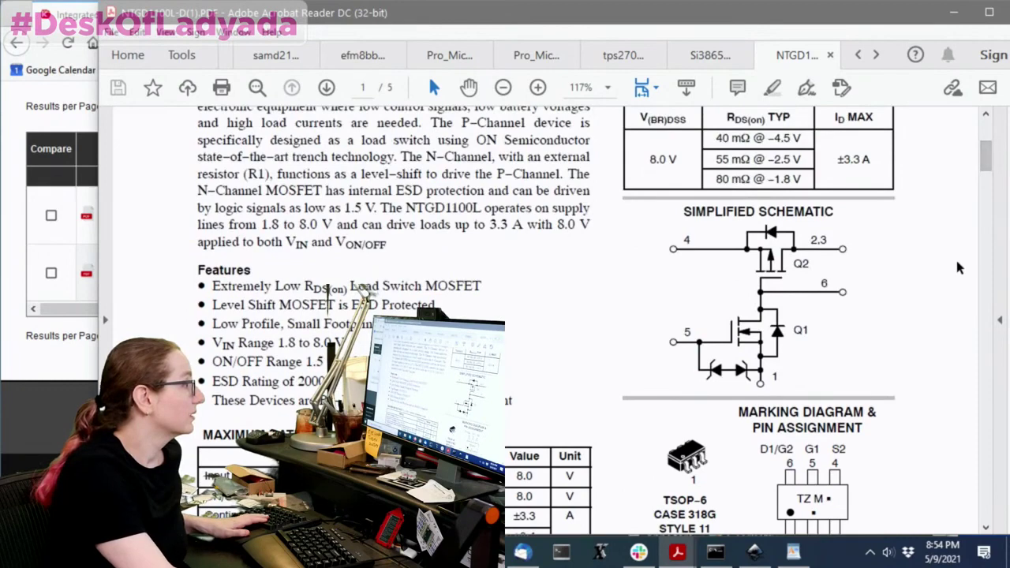
pyautogui.keyDown('ctrl'); pyautogui.scroll(2, 957, 267); pyautogui.keyUp('ctrl')
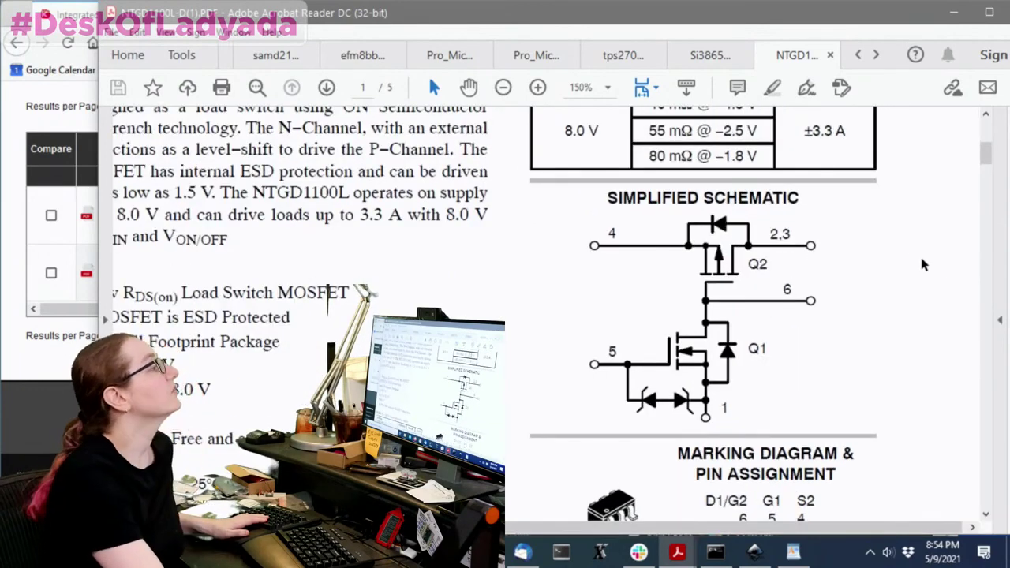
pyautogui.scroll(2, 916, 272)
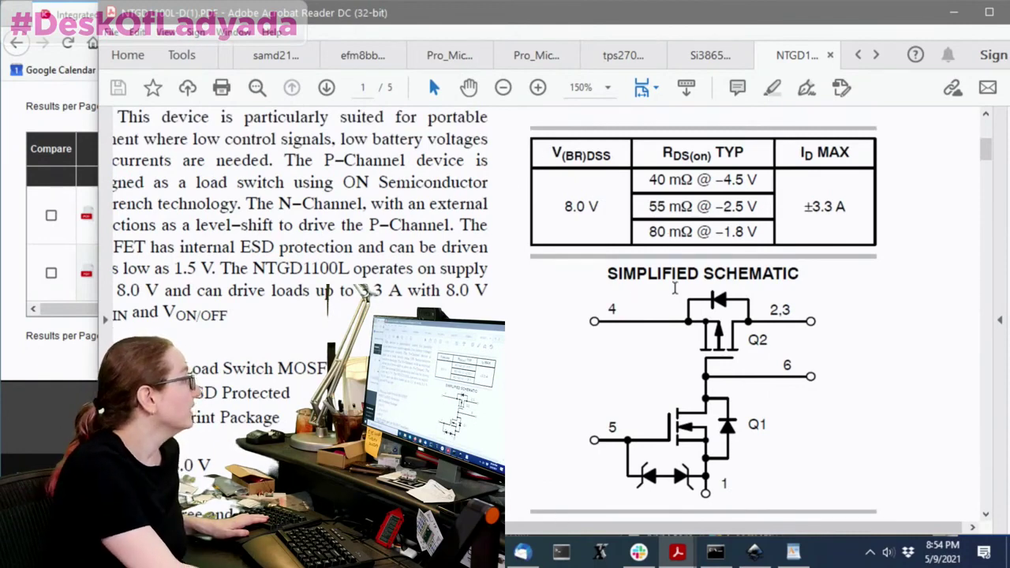
pyautogui.scroll(-1, 674, 288)
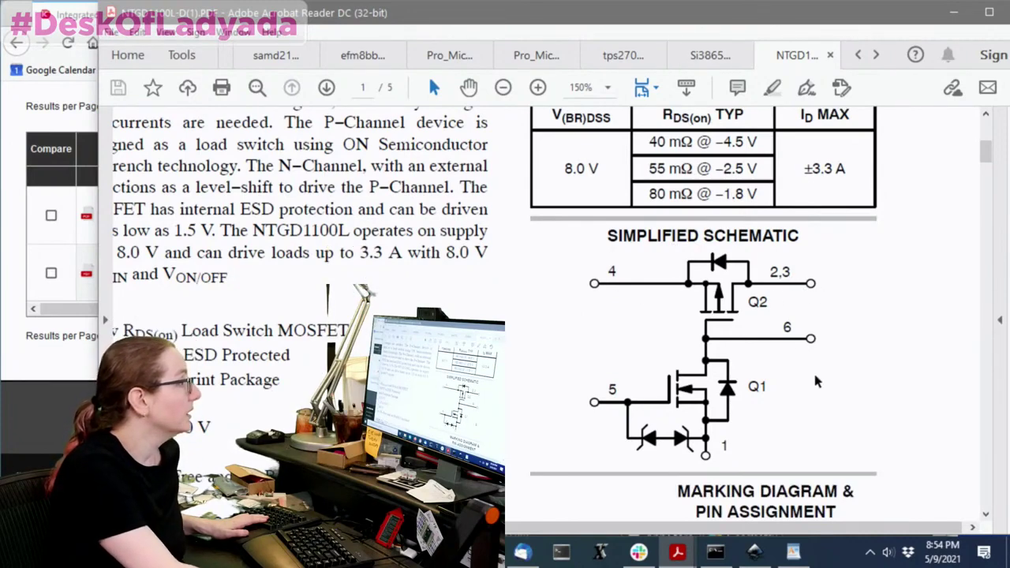
# Compare the pinout of the NTGD1100L schematic pin by pin with the Si3865DDV application circuit
pyautogui.click(711, 57)
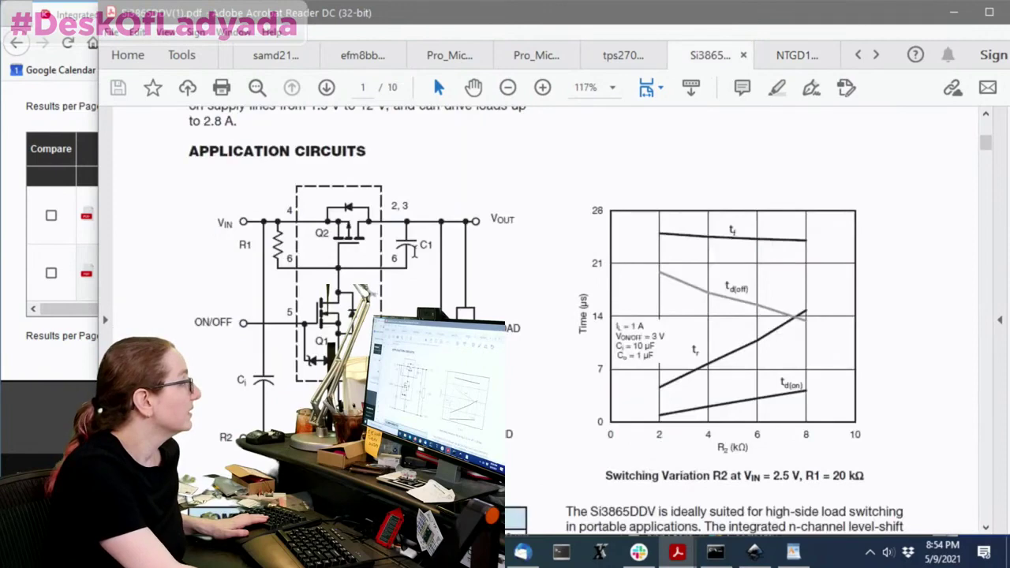
pyautogui.click(797, 57)
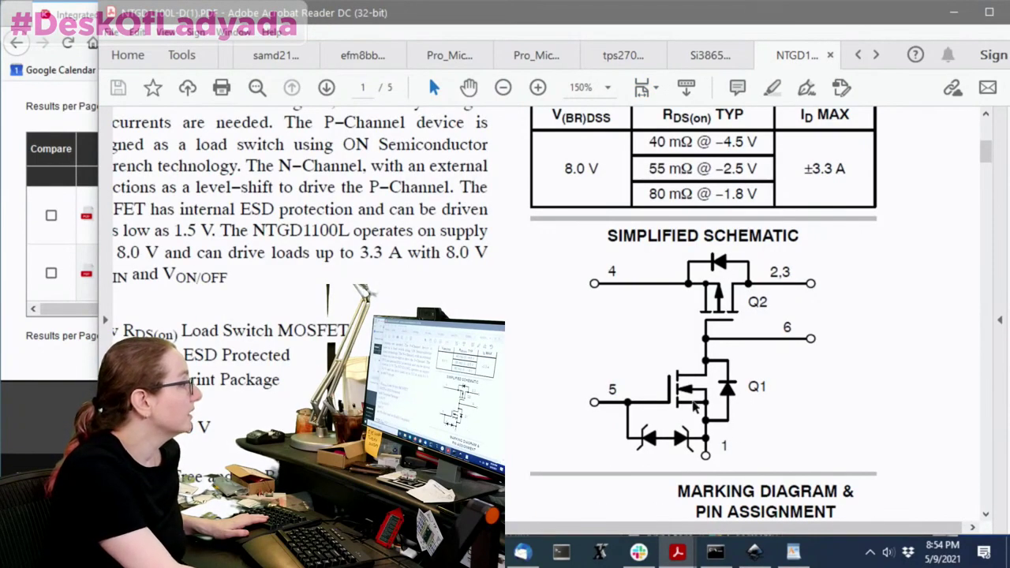
pyautogui.click(688, 59)
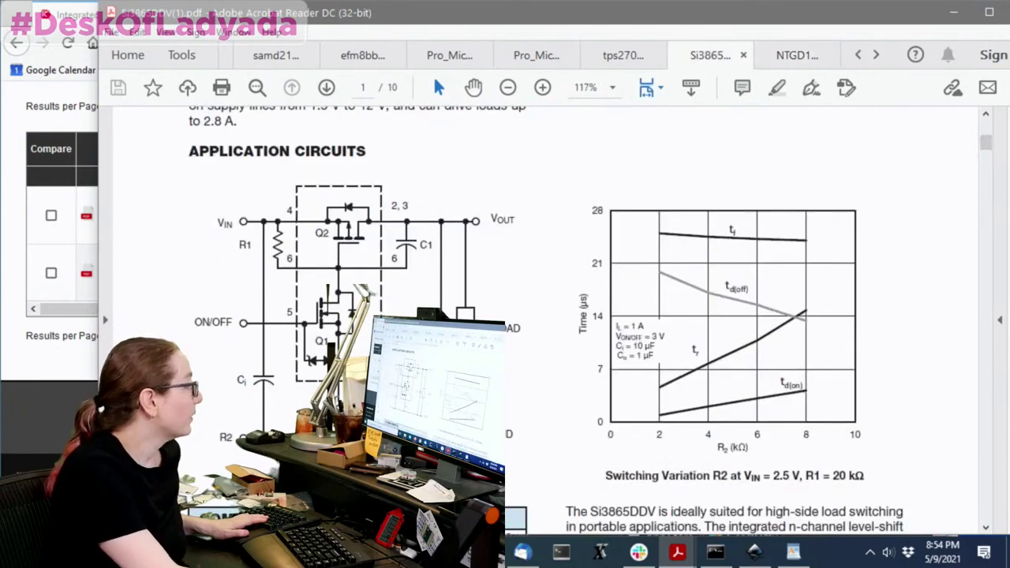
pyautogui.click(812, 47)
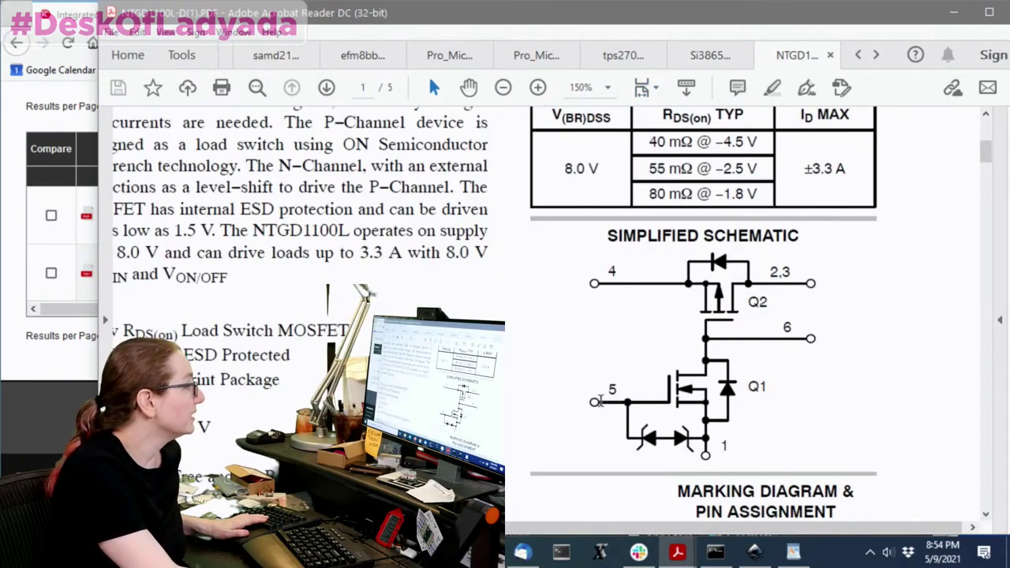
pyautogui.click(710, 55)
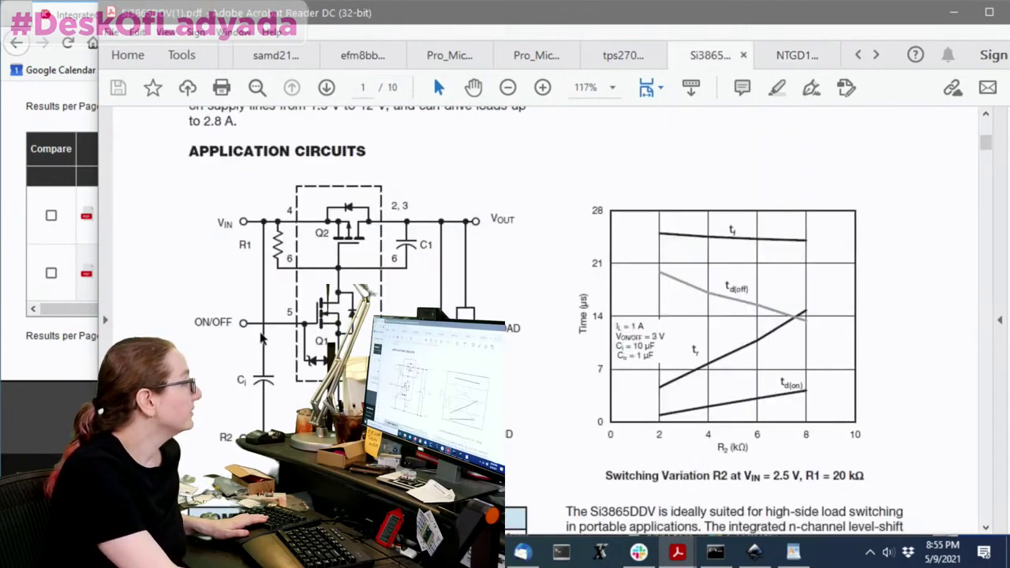
pyautogui.click(801, 60)
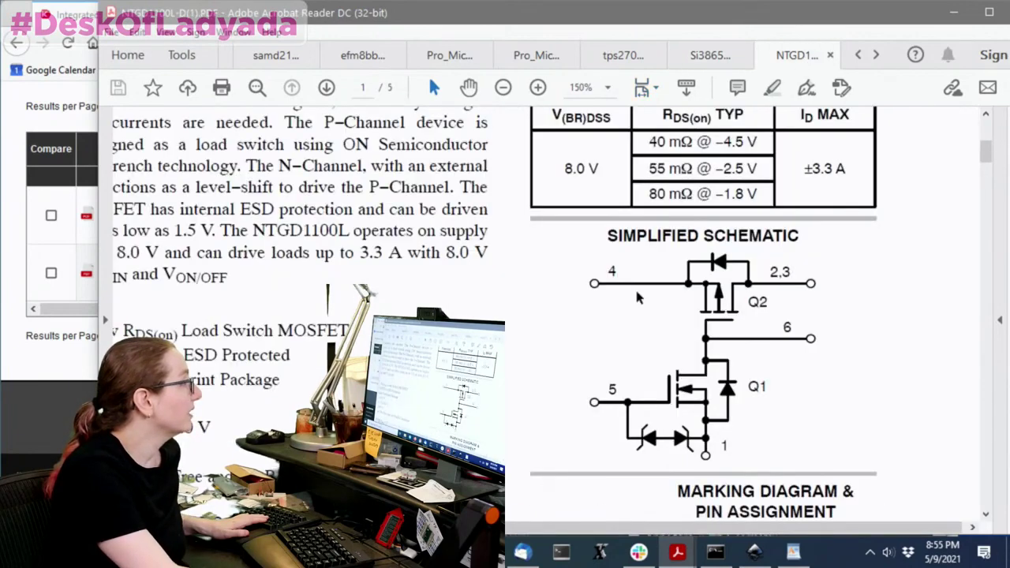
pyautogui.click(710, 57)
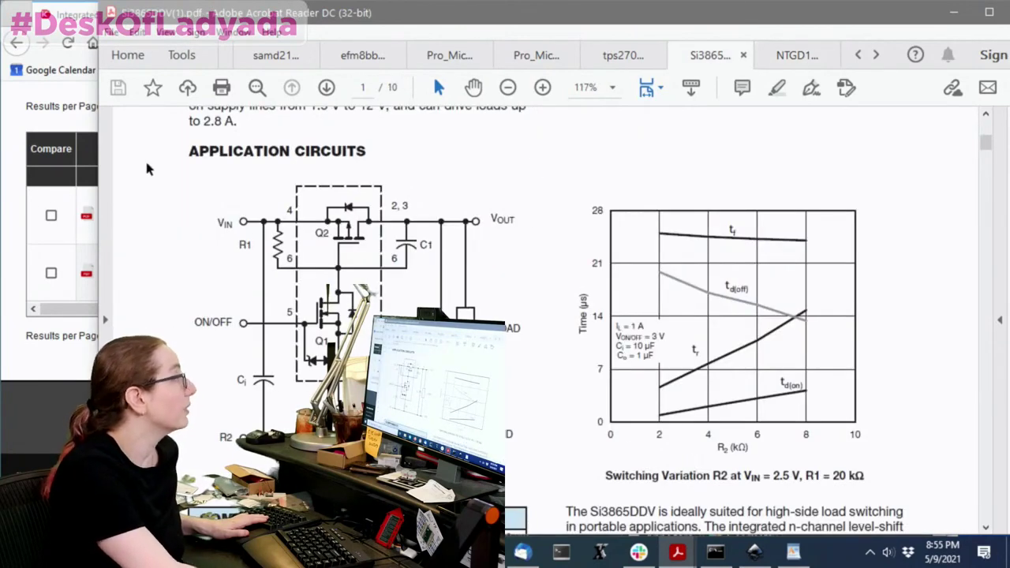
# Return to the browser, open the NTGD1100LT1G product page and check its stock and quantity pricing
pyautogui.click(19, 241)
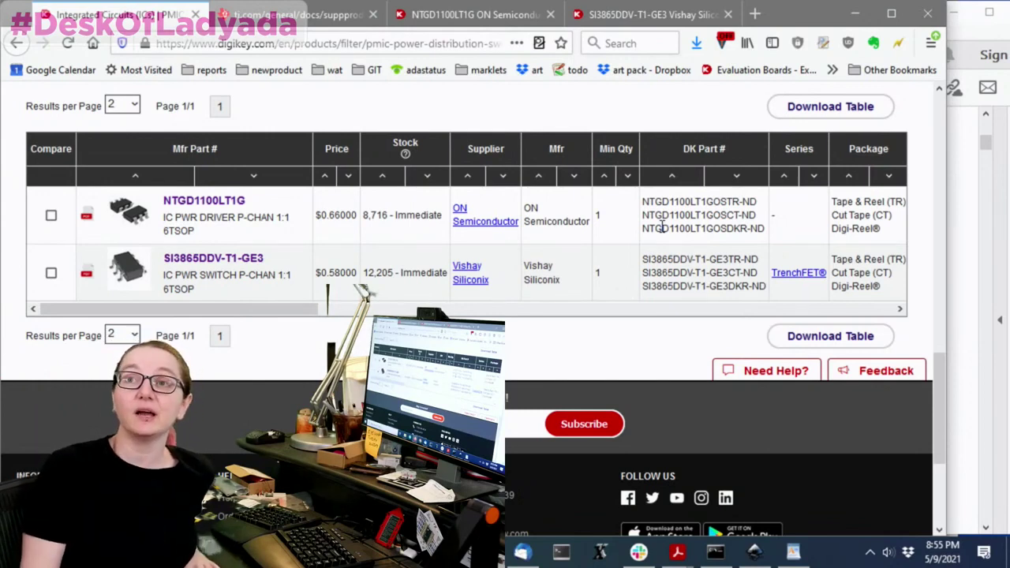
pyautogui.click(212, 201)
pyautogui.scroll(-2, 895, 334)
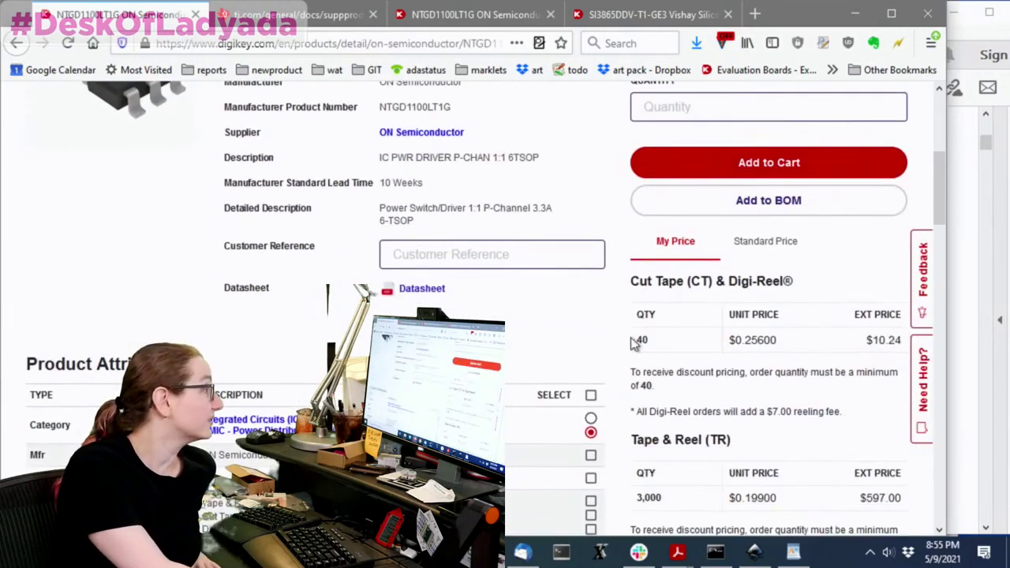
pyautogui.scroll(-2, 740, 355)
pyautogui.scroll(1, 757, 366)
pyautogui.scroll(2, 802, 342)
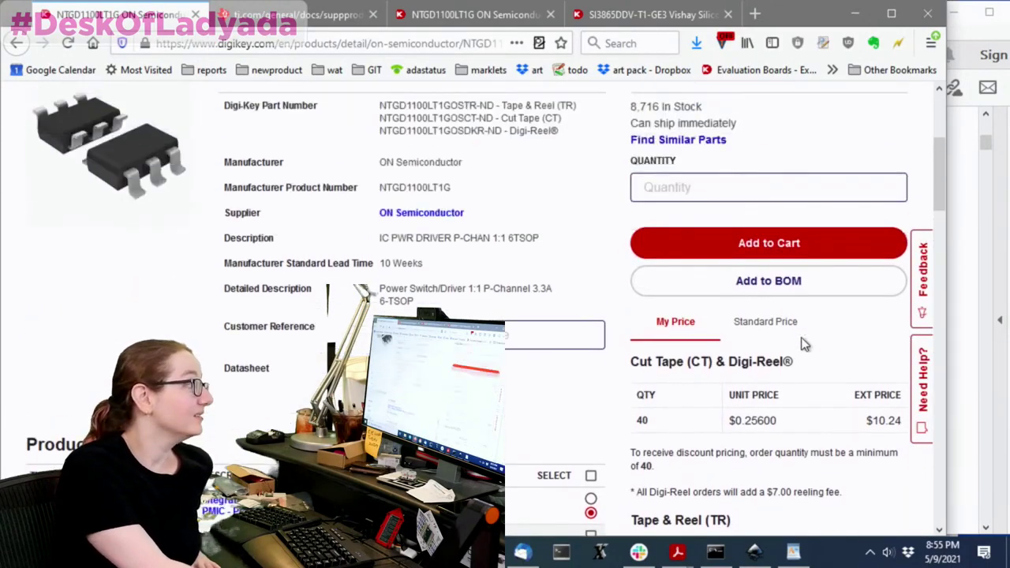
pyautogui.scroll(1, 802, 346)
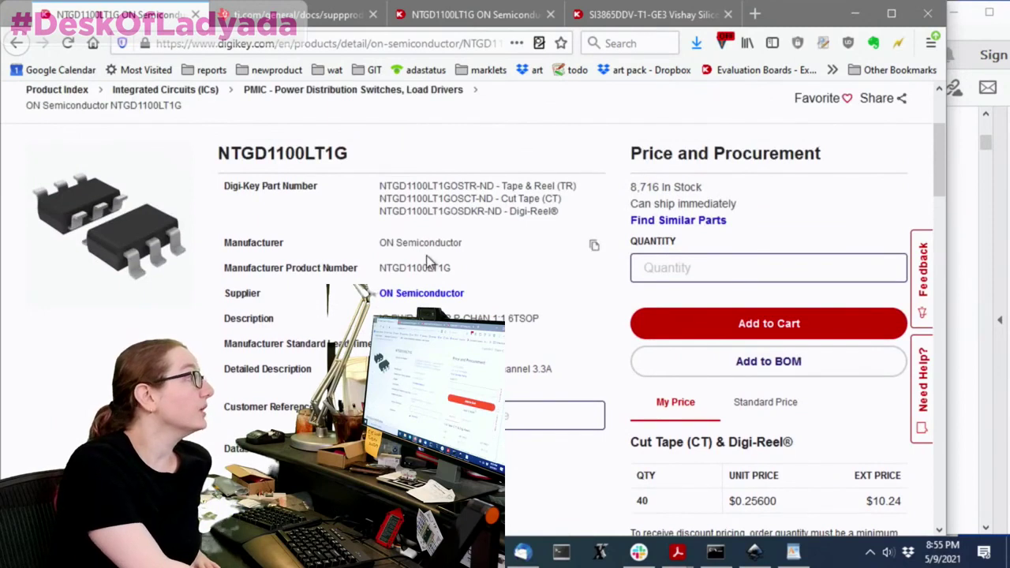